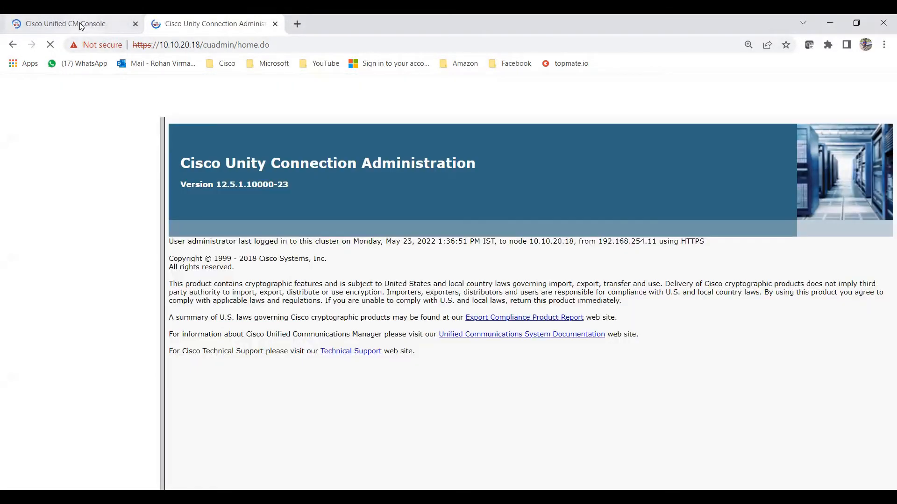
Switch back to the Cisco Unified CM Console tab and bring up the User Management menu
click(81, 27)
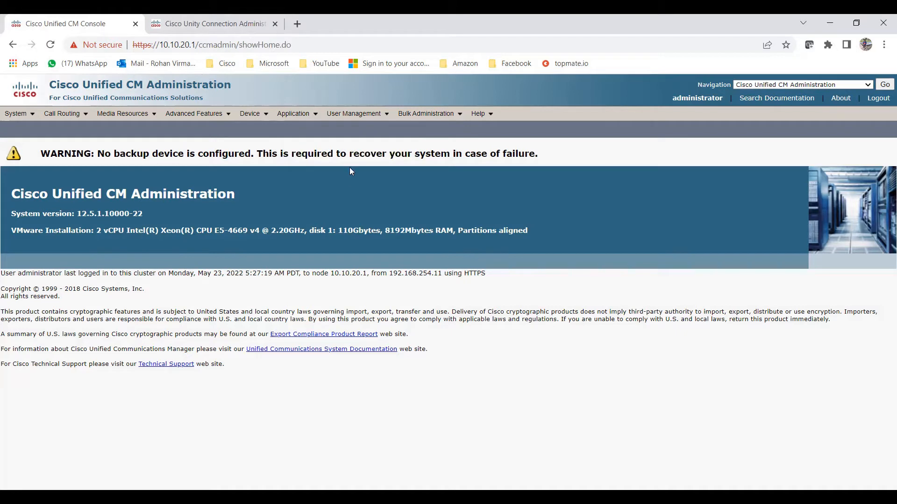
mouse_move(386, 114)
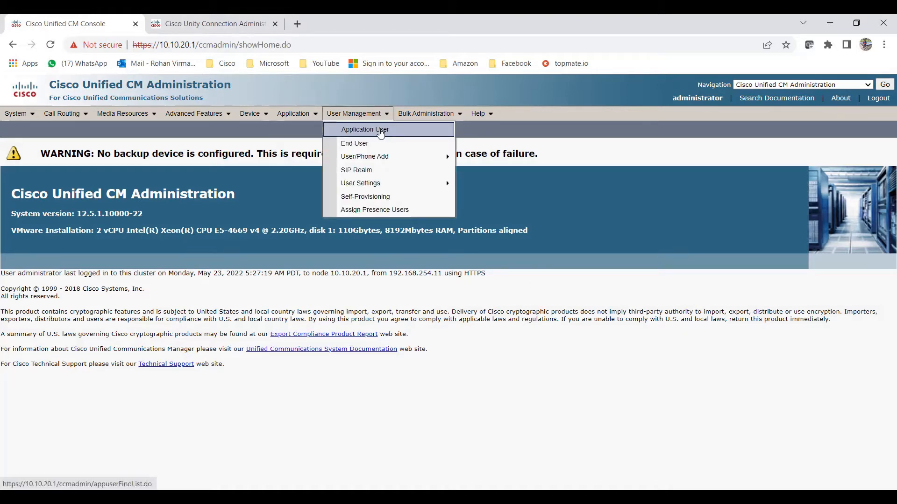
List all application users, then open and review the AXL_Admin application user's settings
click(381, 134)
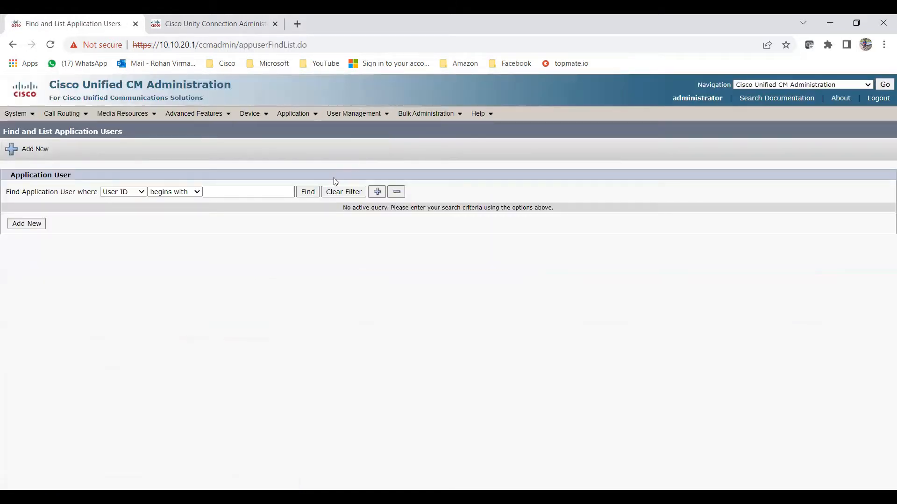
click(309, 193)
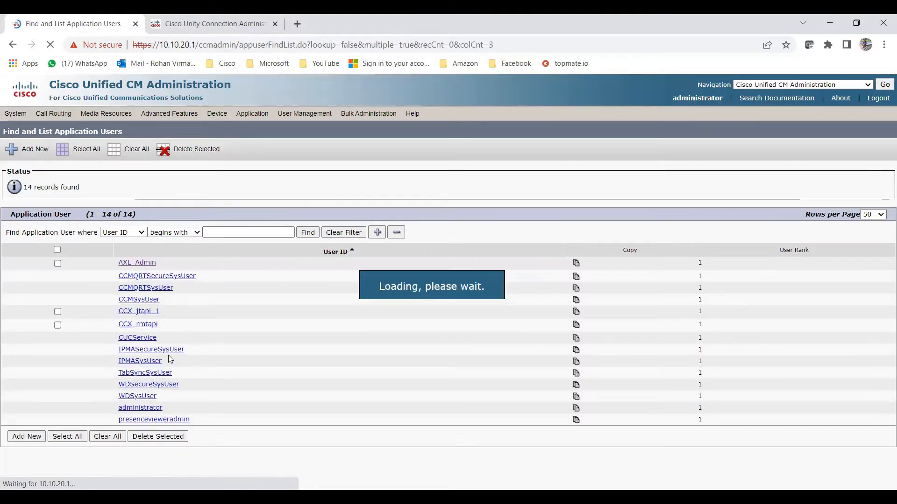
click(144, 265)
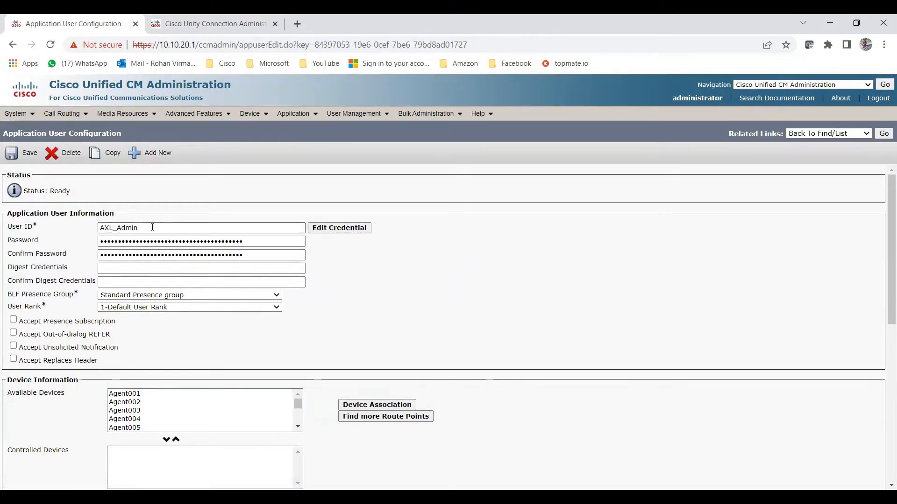
drag(152, 228, 97, 228)
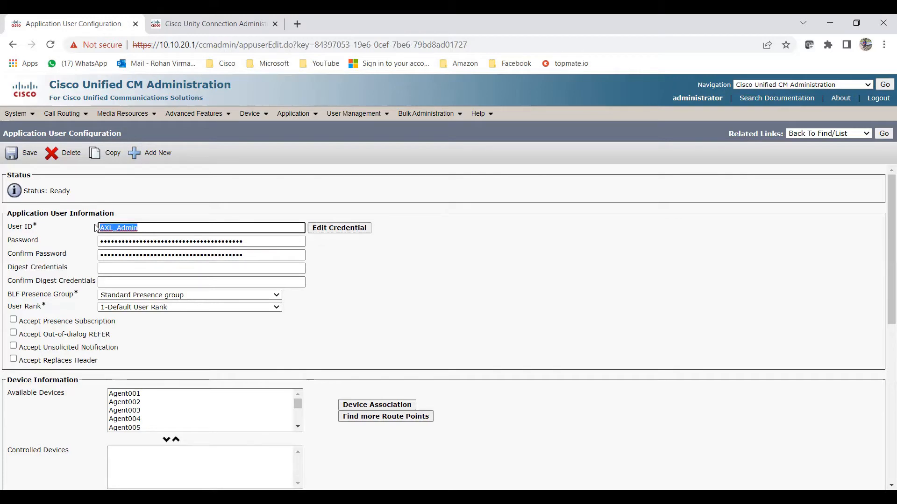
click(349, 258)
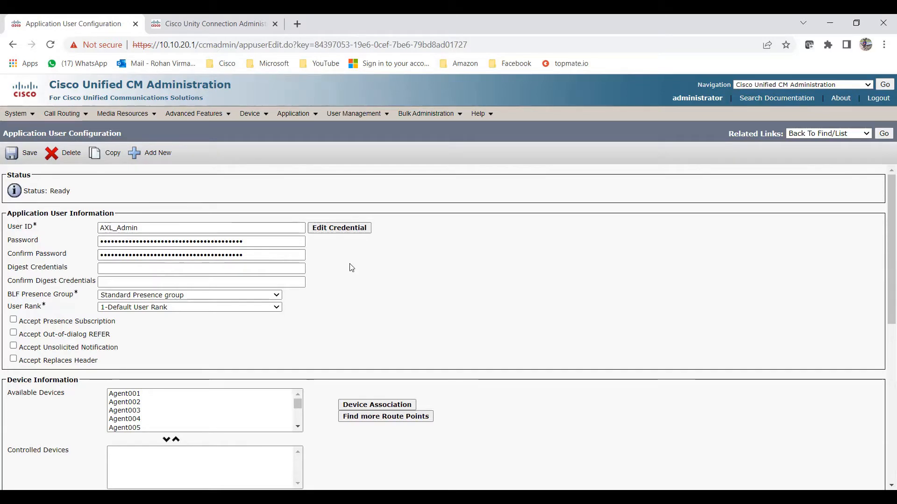
scroll(418, 308, down, 4)
scroll(417, 309, down, 4)
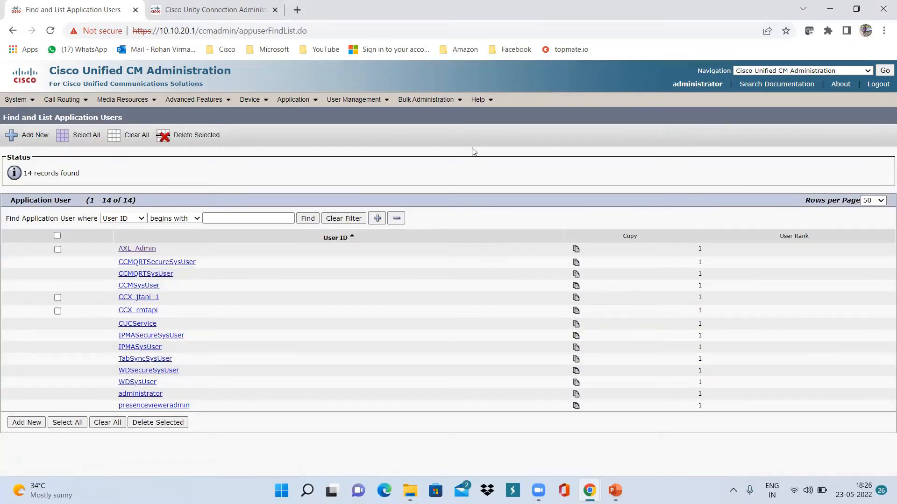
Start a new end user under User Management > End User with User ID testAXLenduser
click(382, 99)
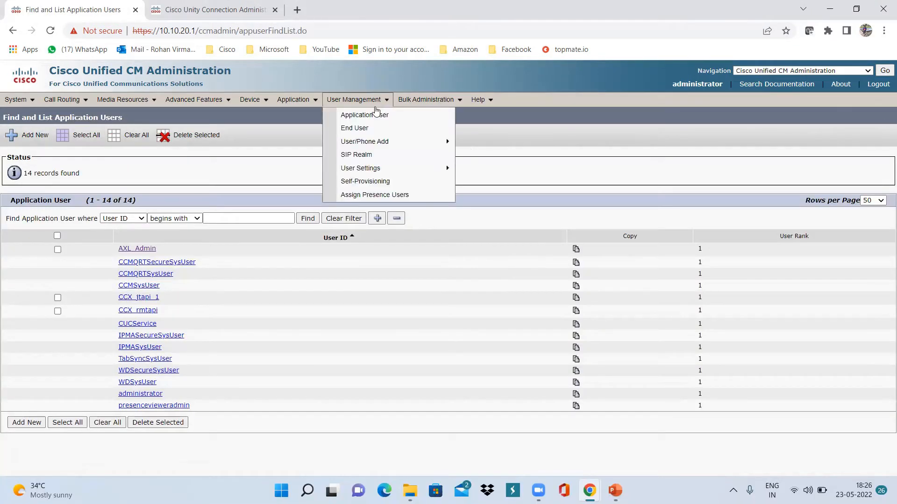
click(392, 130)
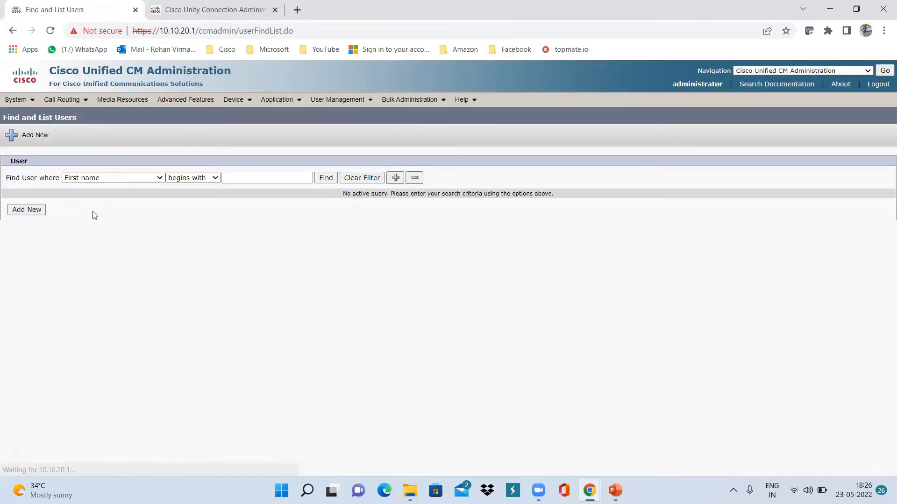
click(35, 213)
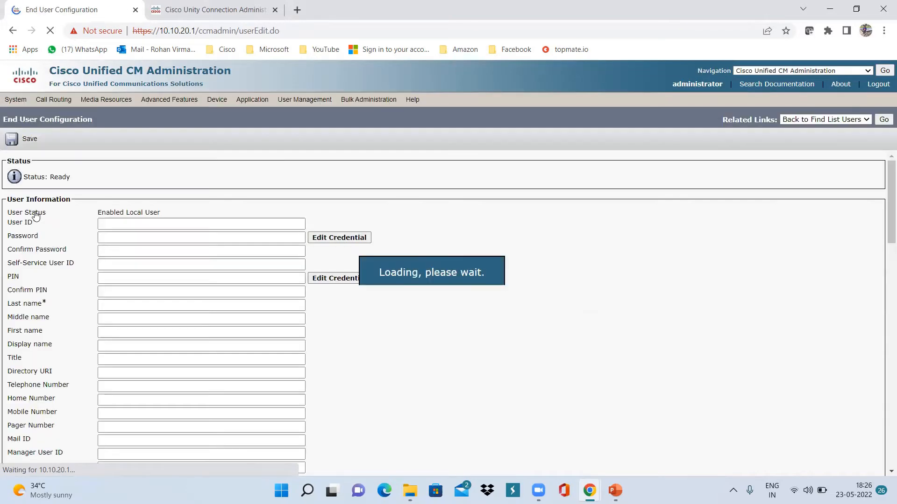
click(108, 223)
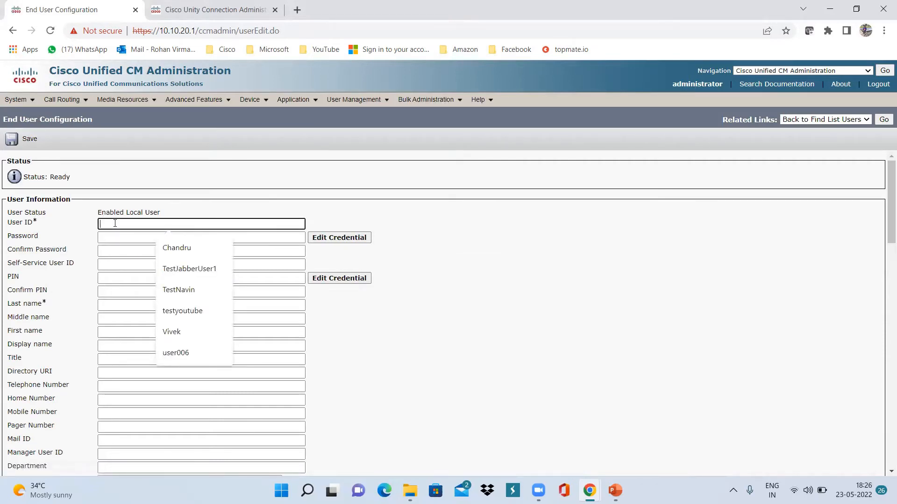
text(TestAXLEndUser)
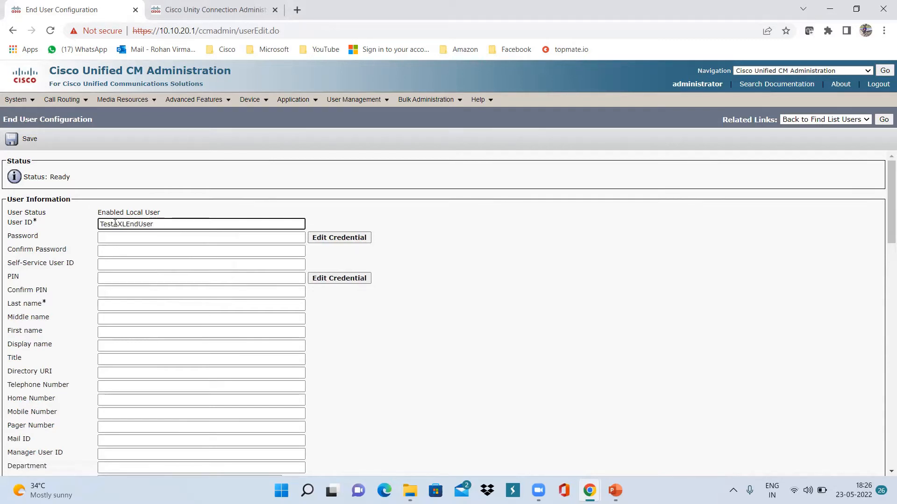
key(ctrl+a)
text(te)
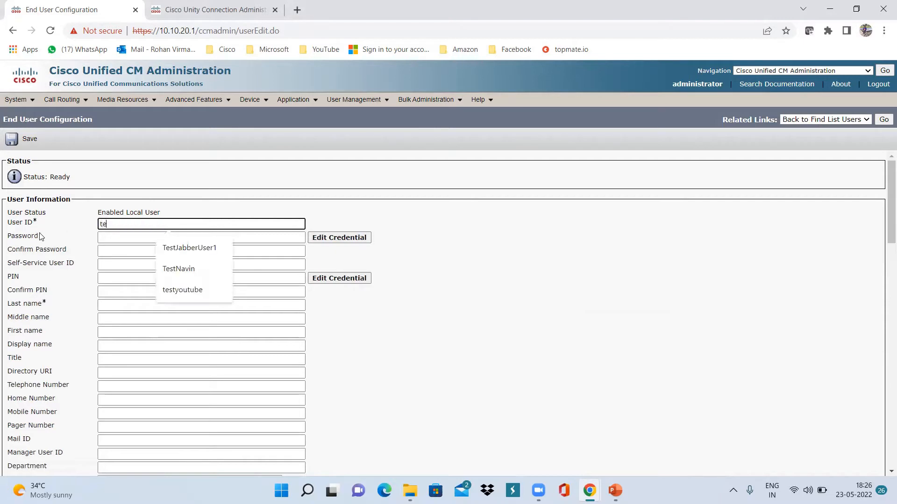
text(stAXLenduser)
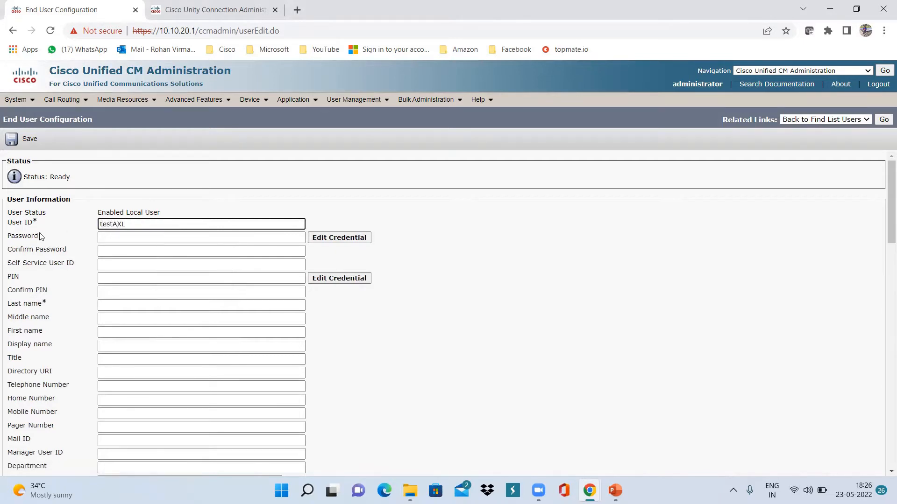
Enter and confirm the user's password, last name enduser and first name testAXL
click(120, 237)
text(cis)
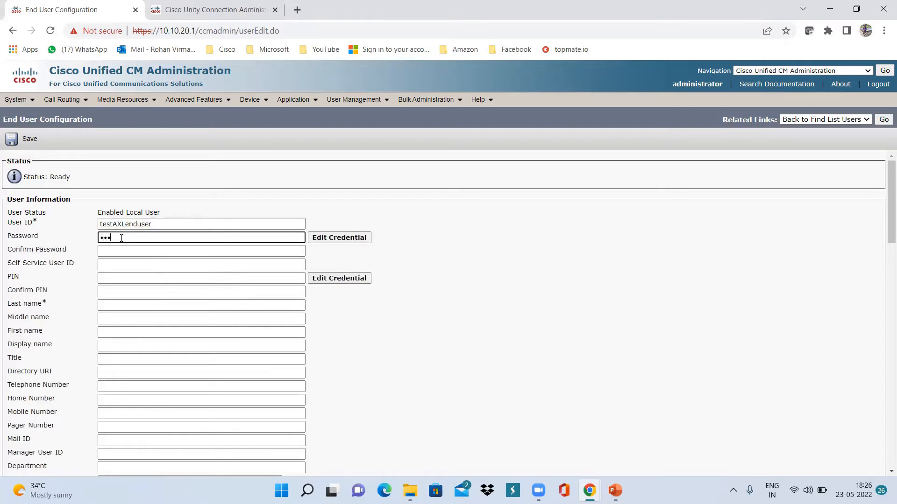
key(Tab)
key(Tab)
text(c)
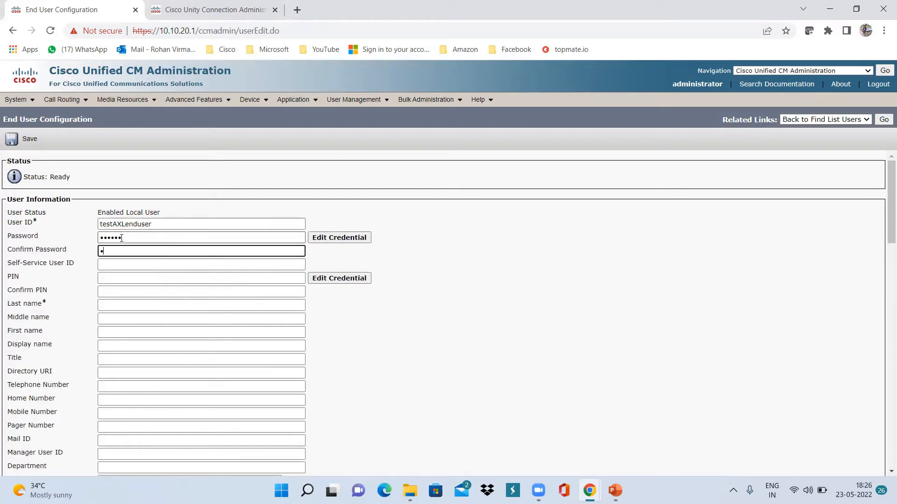
text(•••••)
key(Tab)
key(Tab)
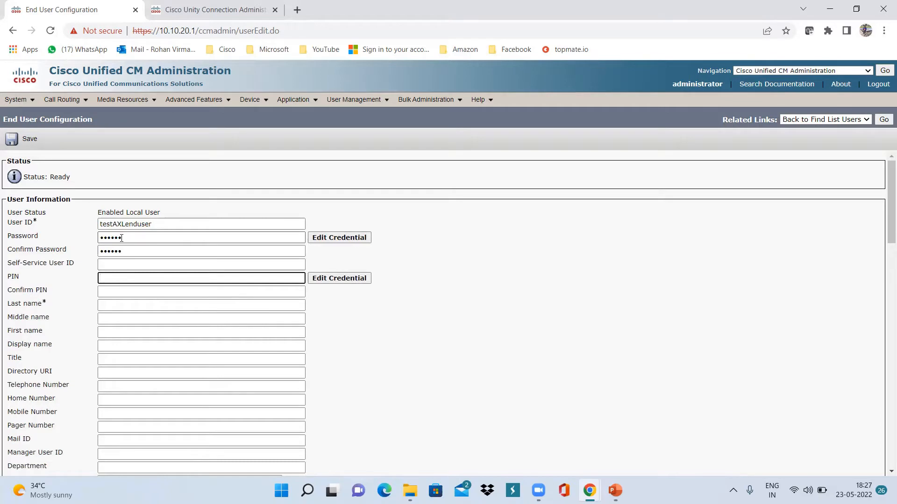
click(116, 305)
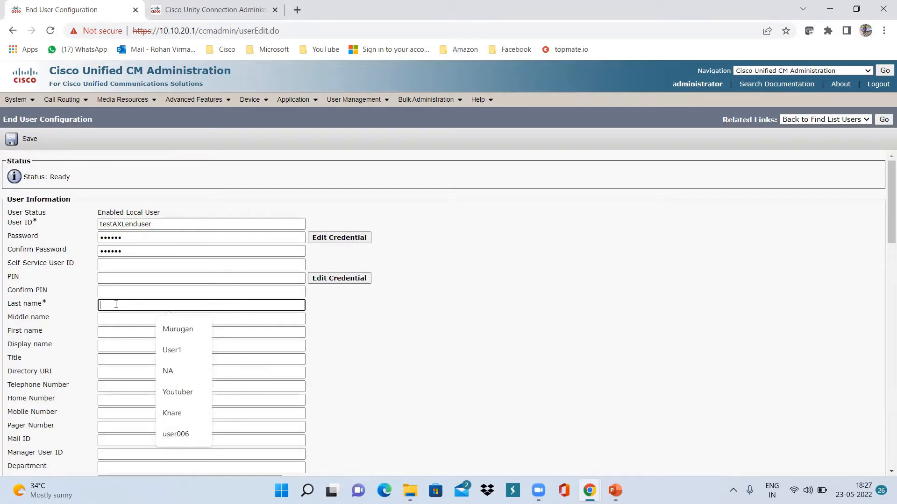
text(enduser)
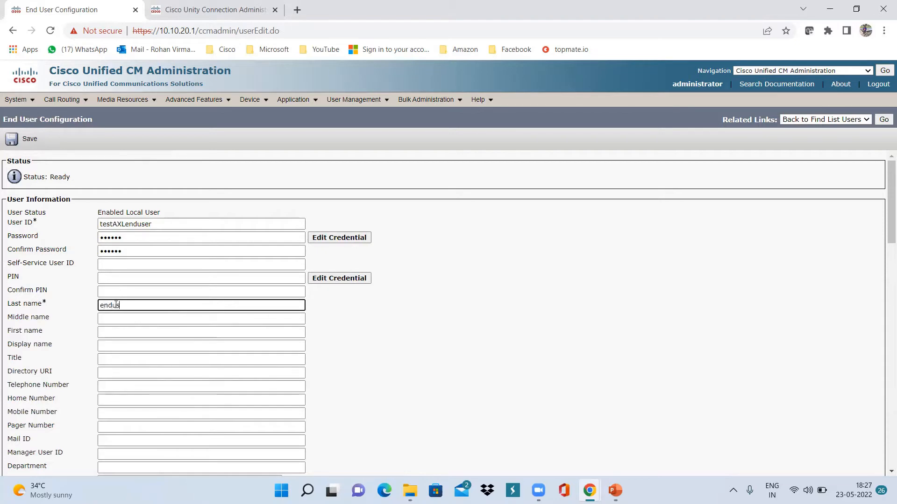
click(112, 330)
text(test)
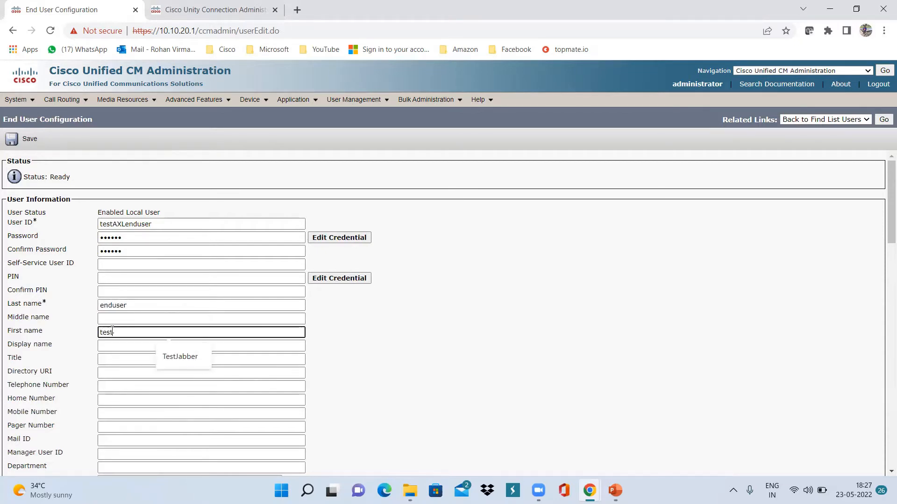
text(AXL)
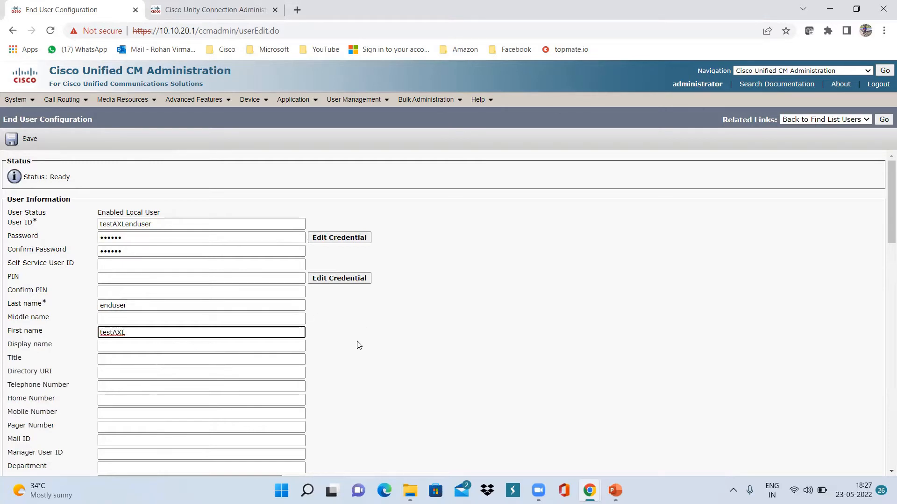
scroll(359, 345, down, 4)
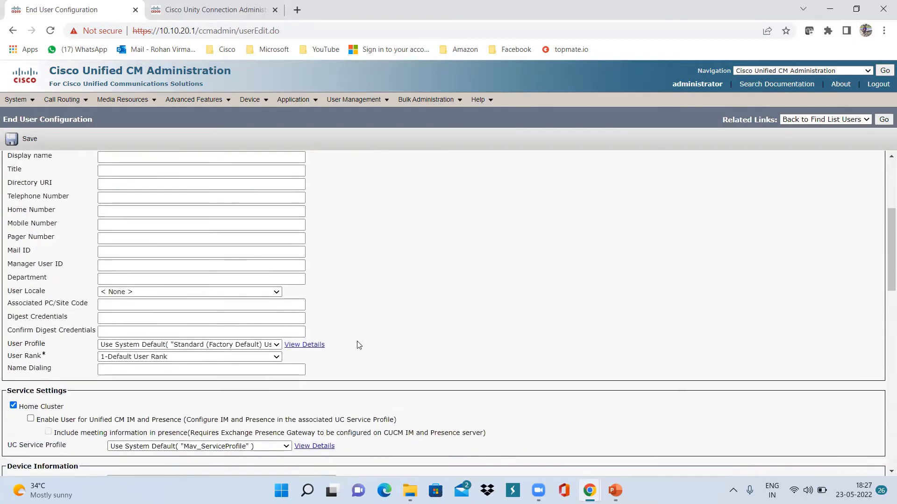
scroll(359, 345, down, 6)
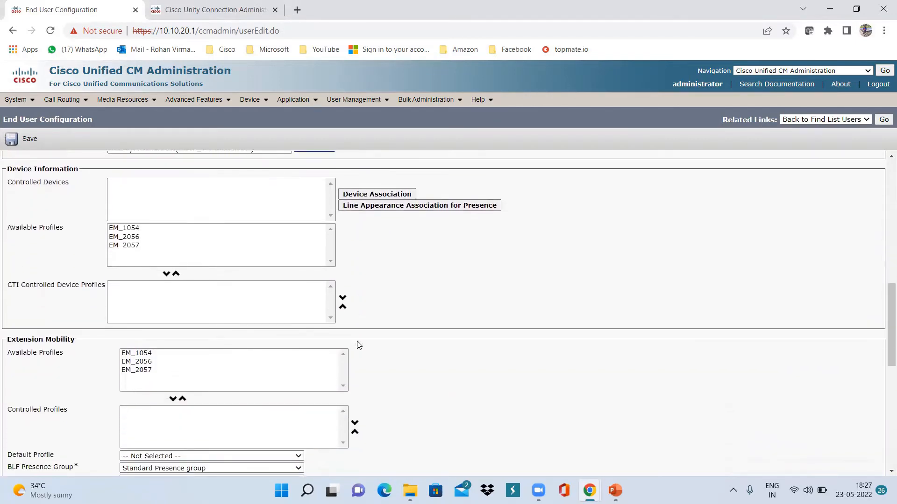
scroll(359, 345, down, 6)
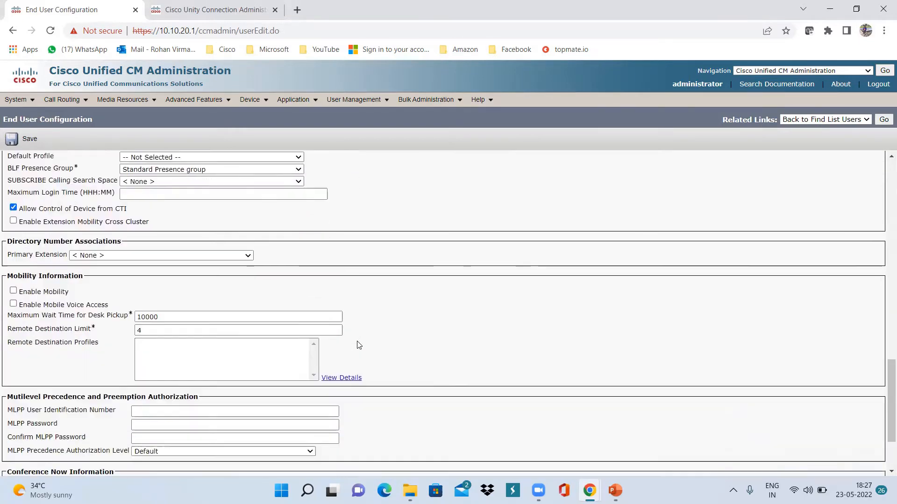
scroll(359, 345, down, 2)
Save testAXLenduser, add it to the AXL_users access control group, and save again
click(19, 440)
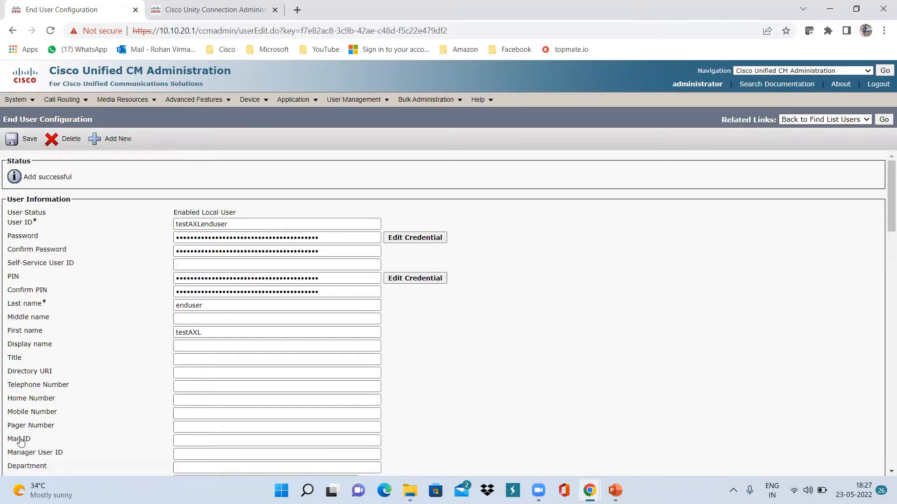
scroll(490, 372, down, 15)
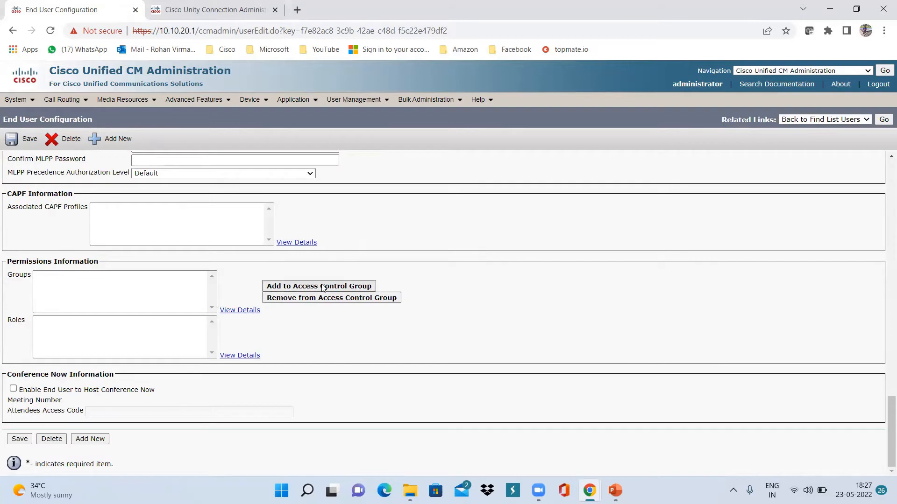
click(323, 286)
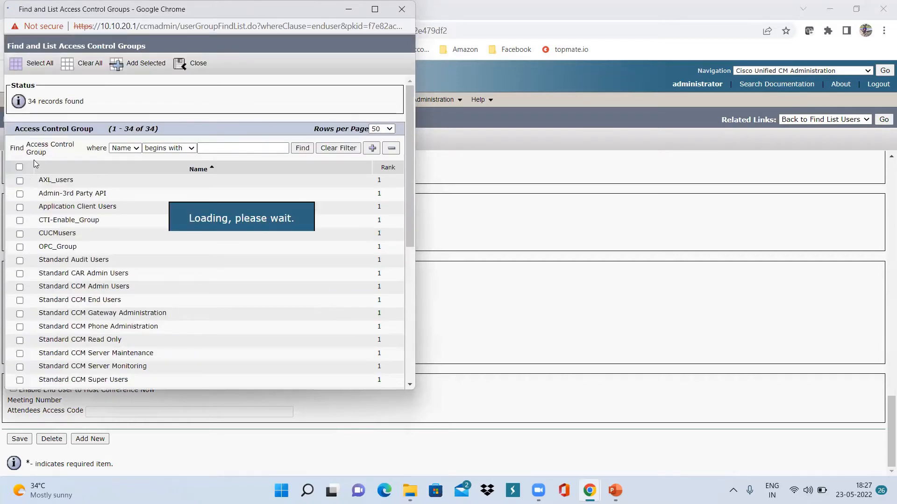
click(20, 180)
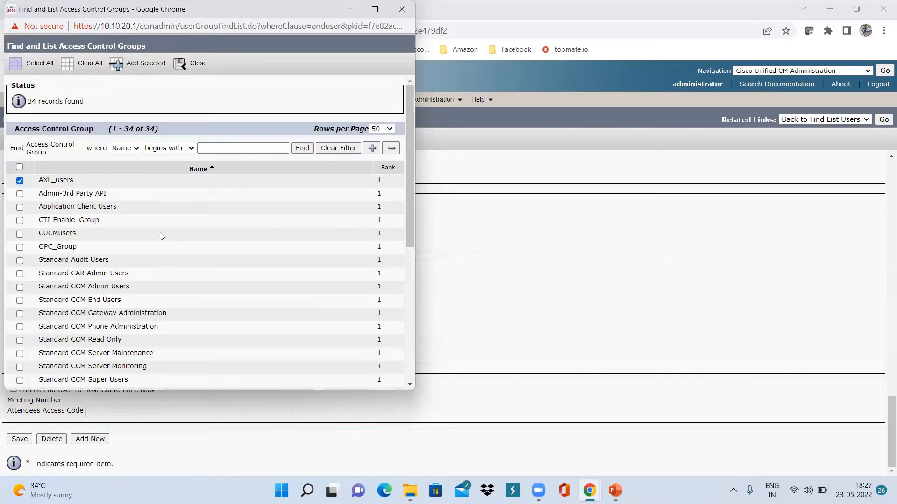
scroll(160, 236, down, 6)
click(113, 382)
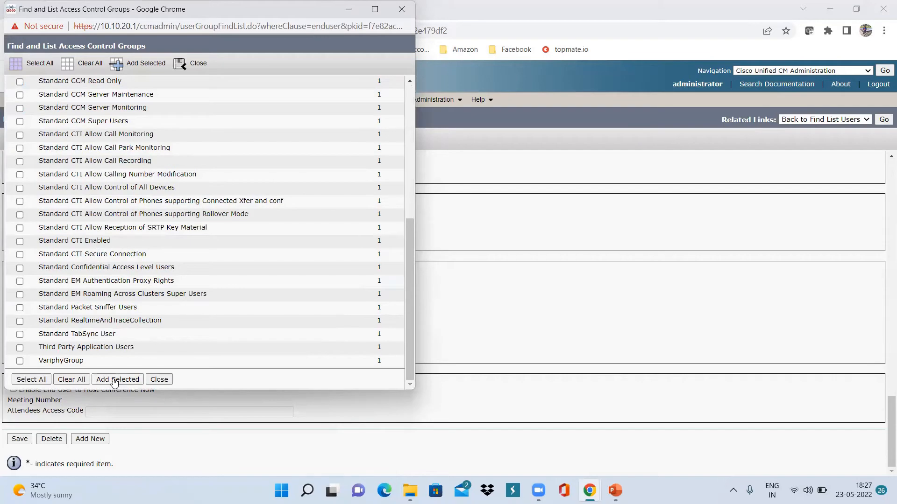
click(20, 440)
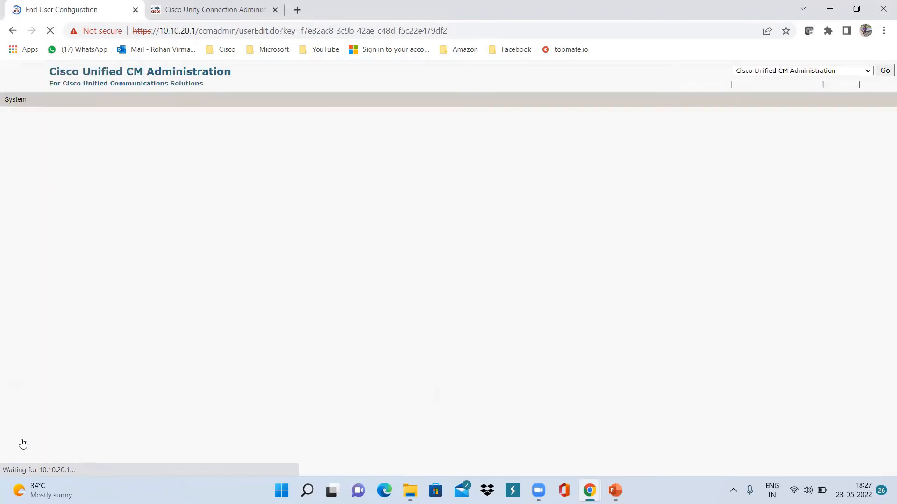
Scroll to Permissions Information to check the AXL_users group and Standard AXL API Access role
scroll(552, 385, down, 10)
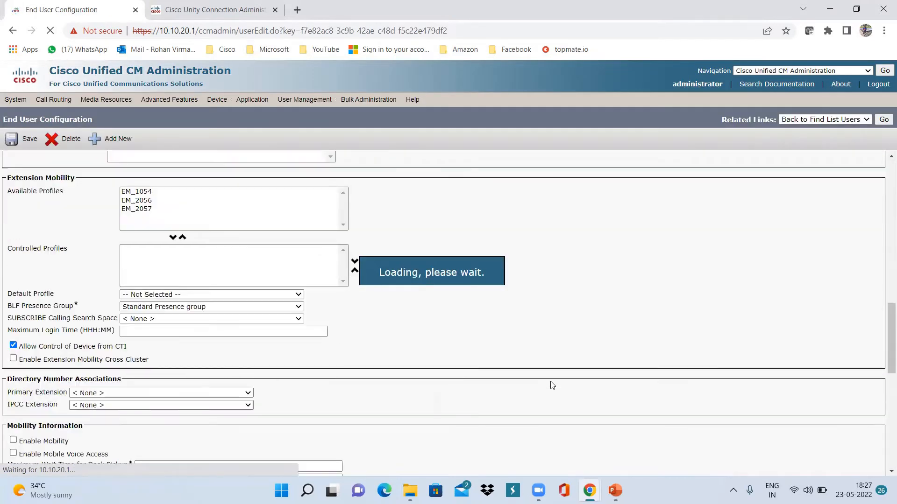
scroll(553, 386, down, 8)
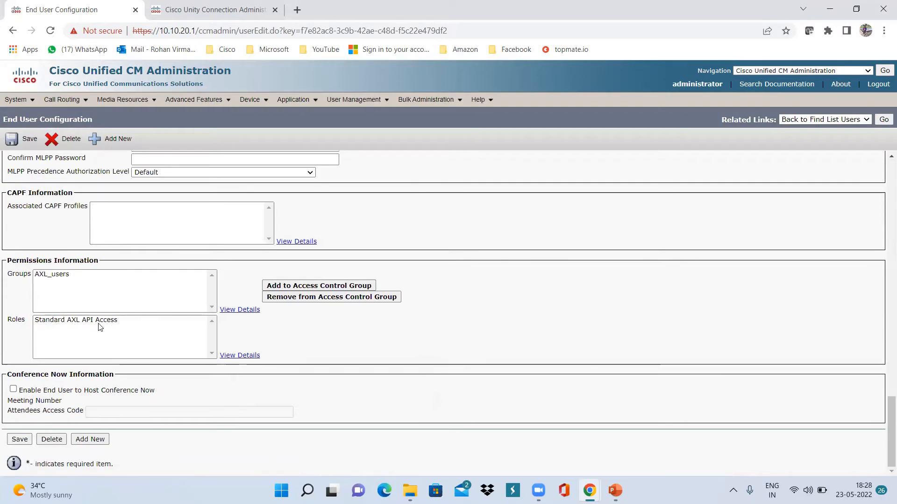
scroll(486, 290, up, 5)
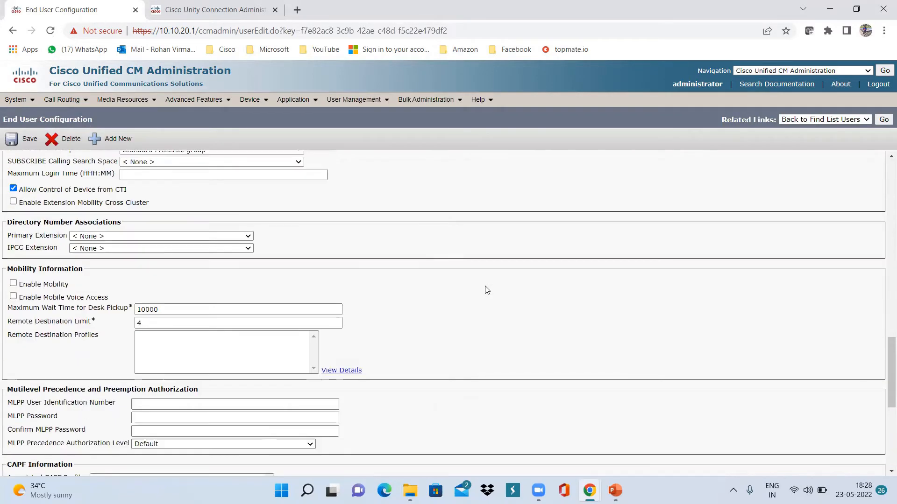
scroll(486, 290, up, 1)
scroll(487, 290, up, 7)
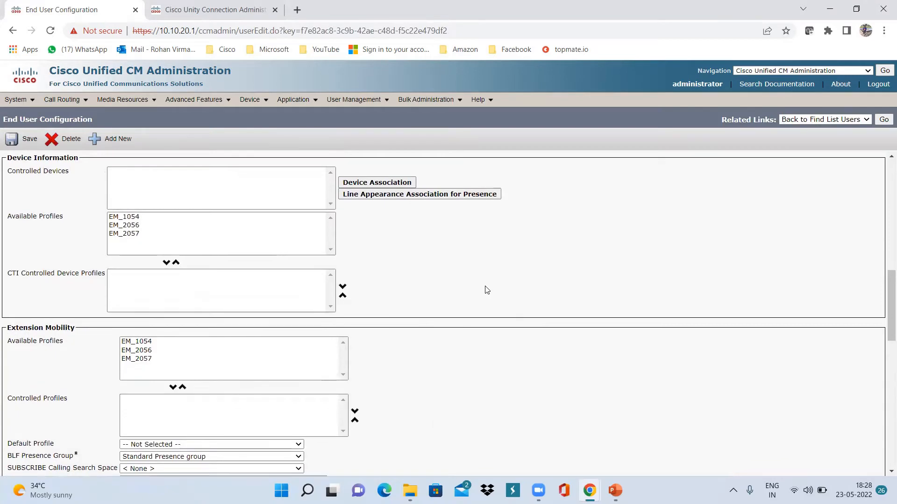
scroll(487, 290, up, 10)
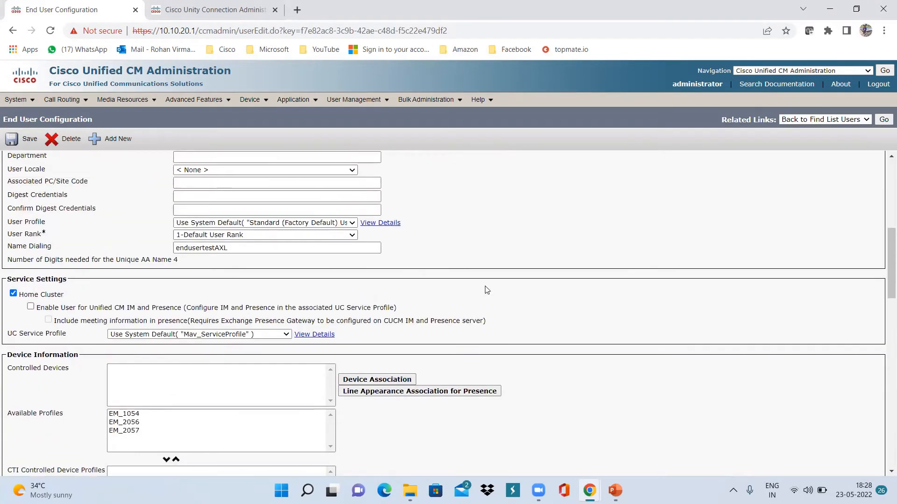
scroll(474, 301, down, 3)
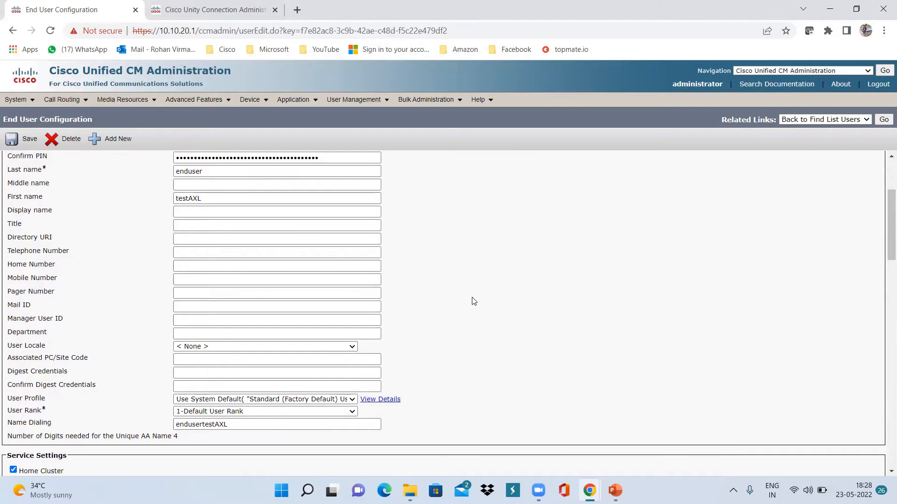
scroll(474, 301, down, 5)
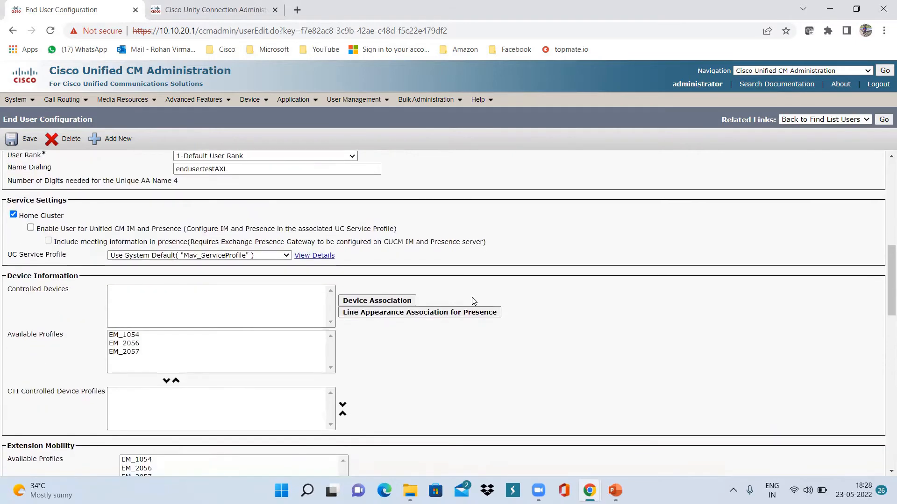
scroll(472, 300, up, 8)
List every phone under Device > Phone with an empty filter and scroll through the 31 results
click(260, 105)
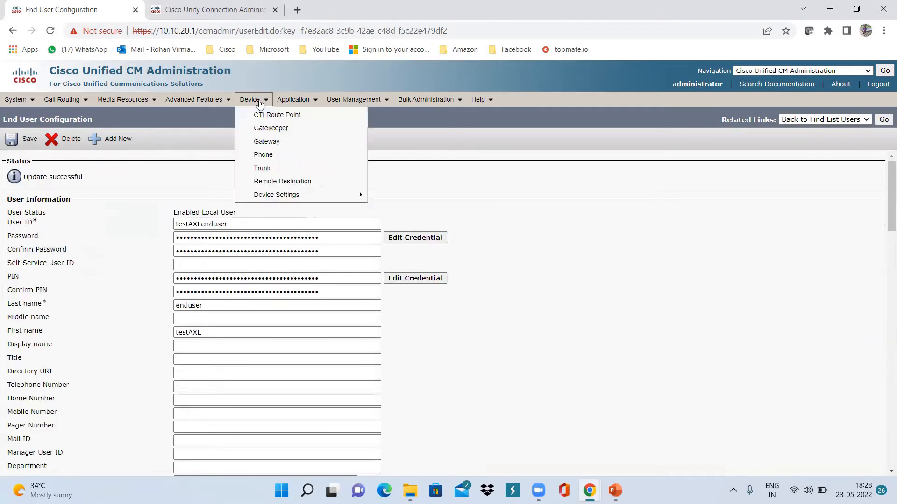
click(298, 157)
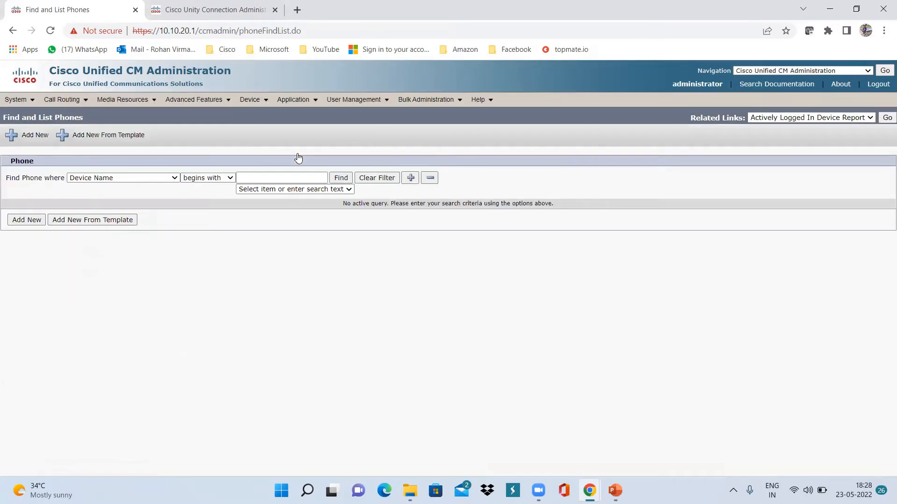
click(340, 179)
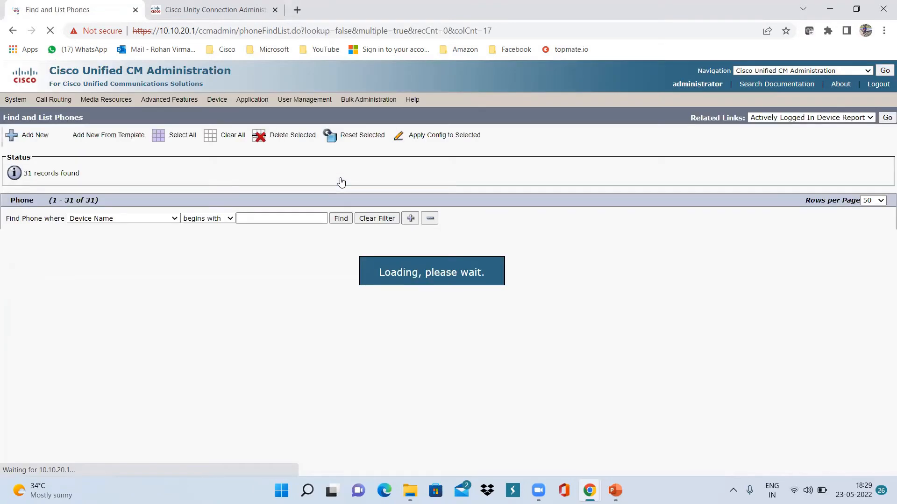
scroll(274, 337, down, 5)
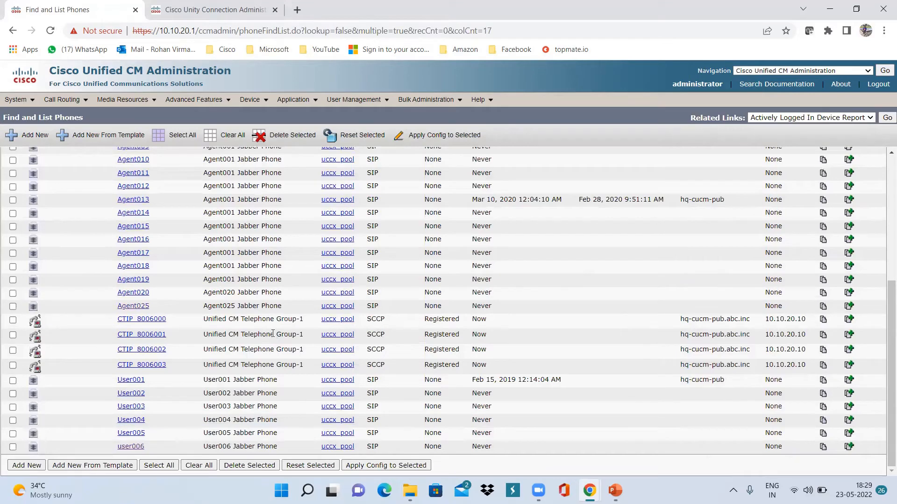
scroll(273, 337, up, 5)
scroll(273, 333, down, 5)
scroll(272, 333, up, 1)
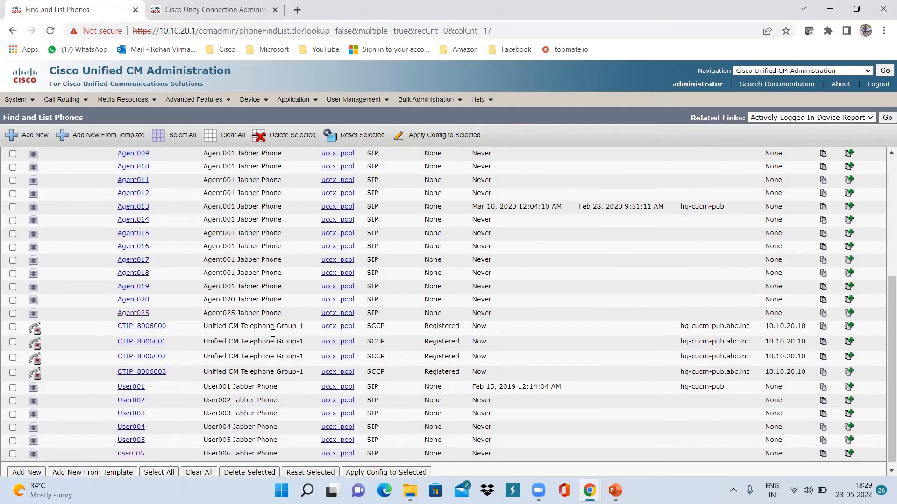
scroll(273, 333, up, 4)
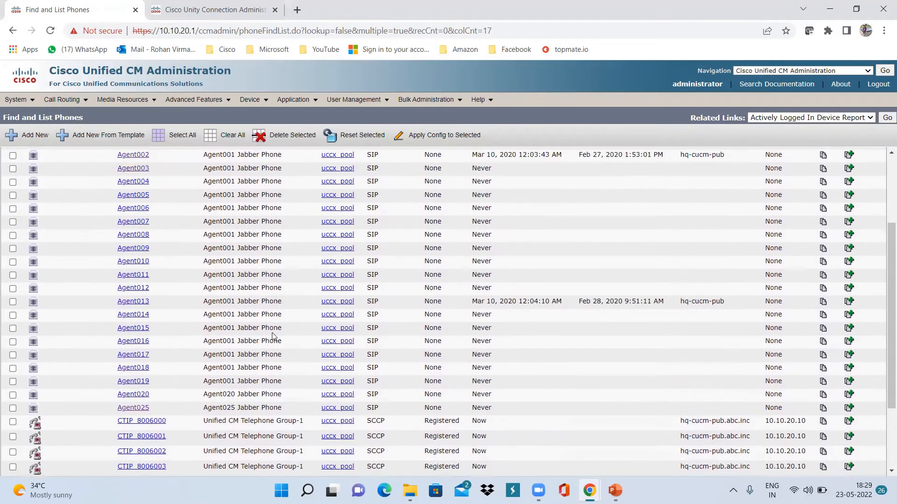
scroll(188, 322, down, 4)
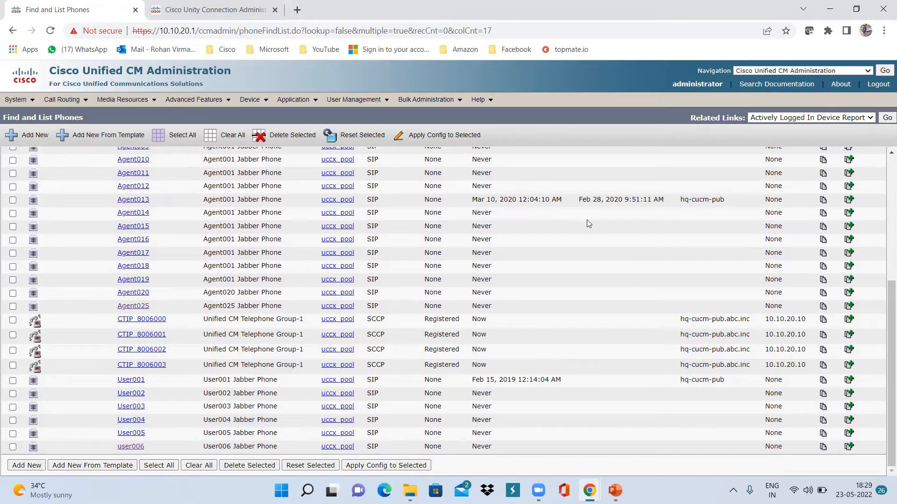
Super Copy the Agent014 phone into a new device named testAXLenduser and save it
click(848, 213)
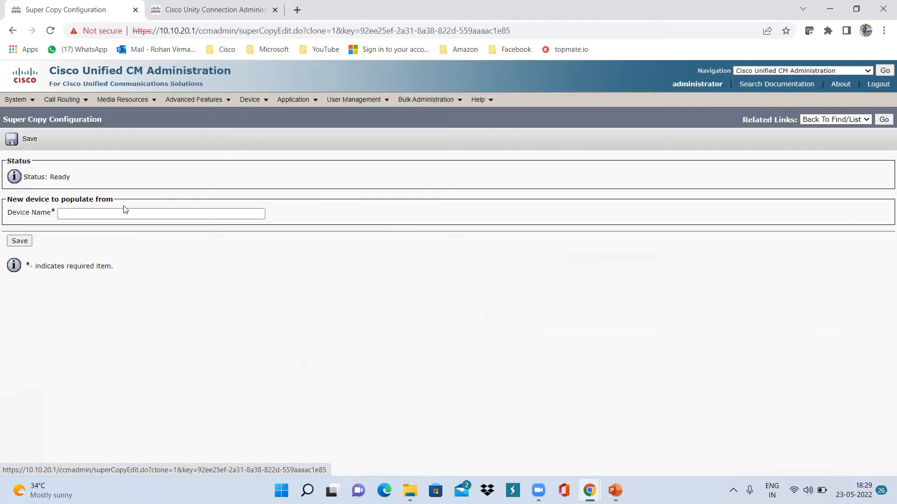
click(115, 214)
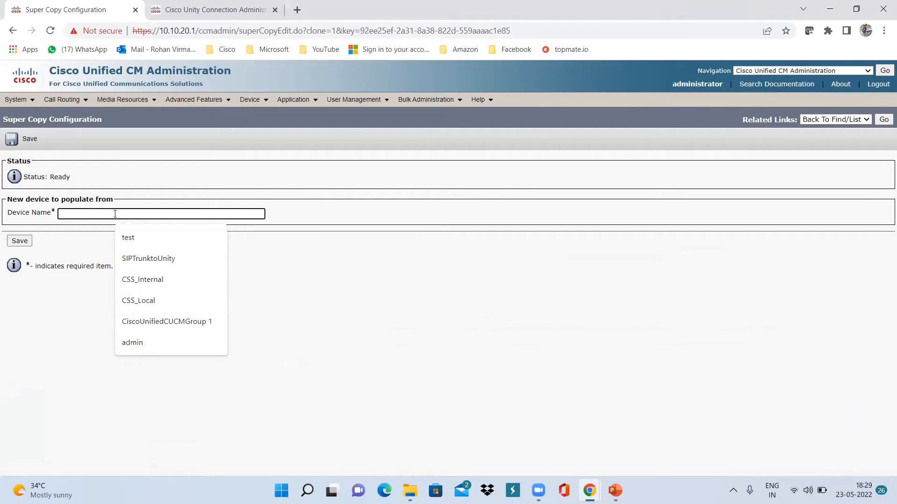
text(testAX)
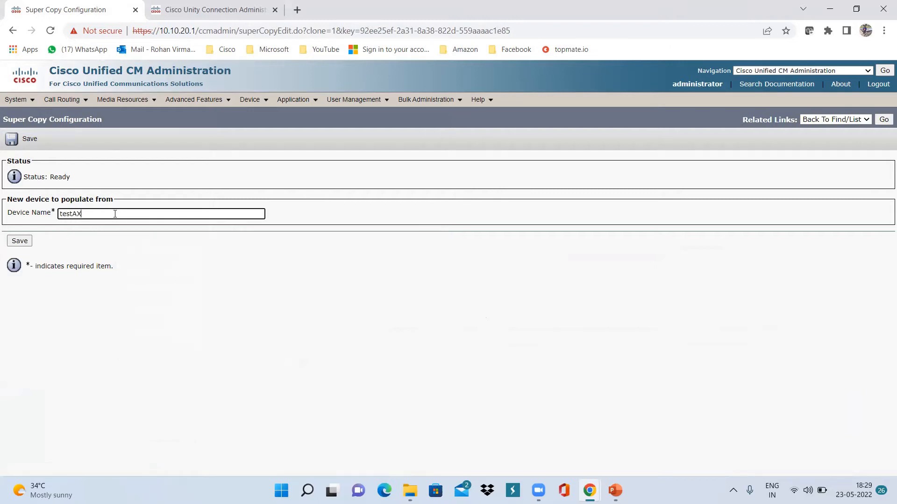
text(Lenduser)
click(20, 242)
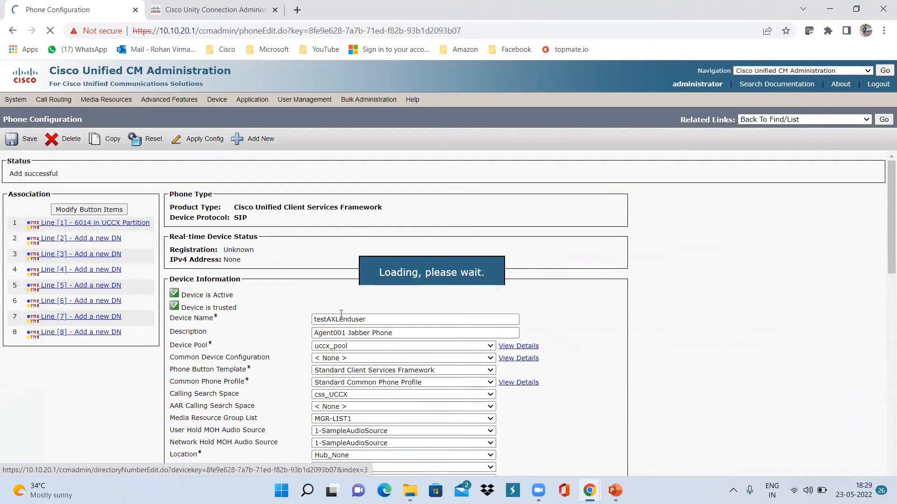
Set the phone's description and owner to testAXLenduser, then save the phone configuration
click(348, 333)
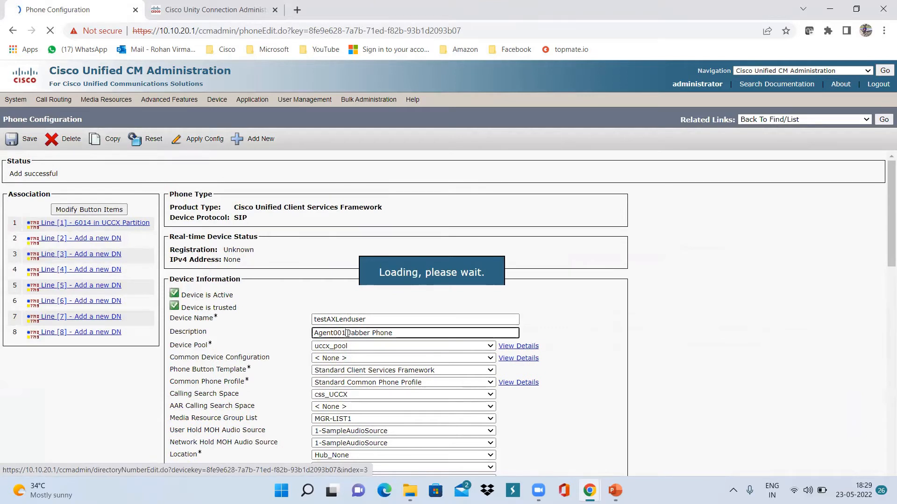
drag(347, 333, 305, 333)
text(test)
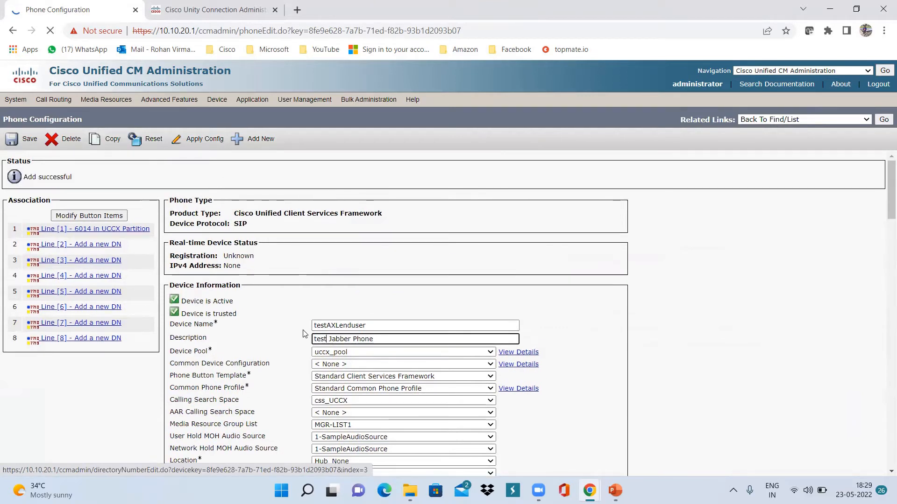
text(AXLenduser)
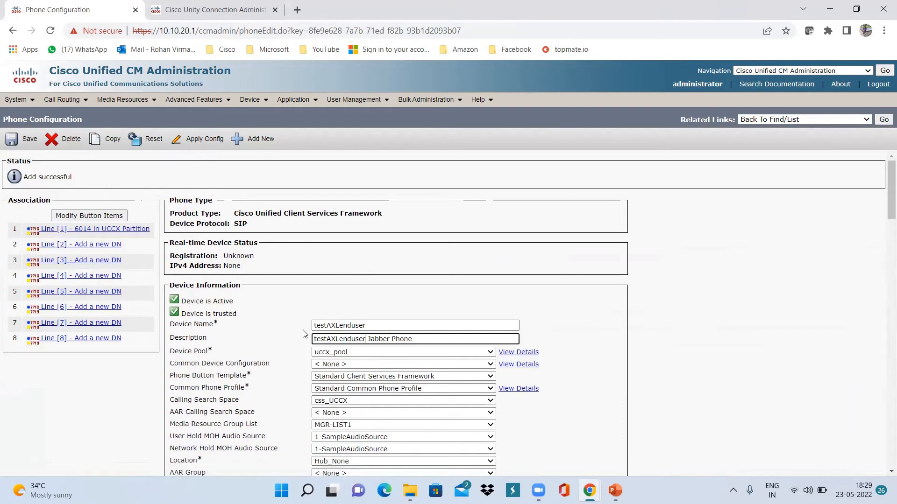
scroll(383, 386, down, 3)
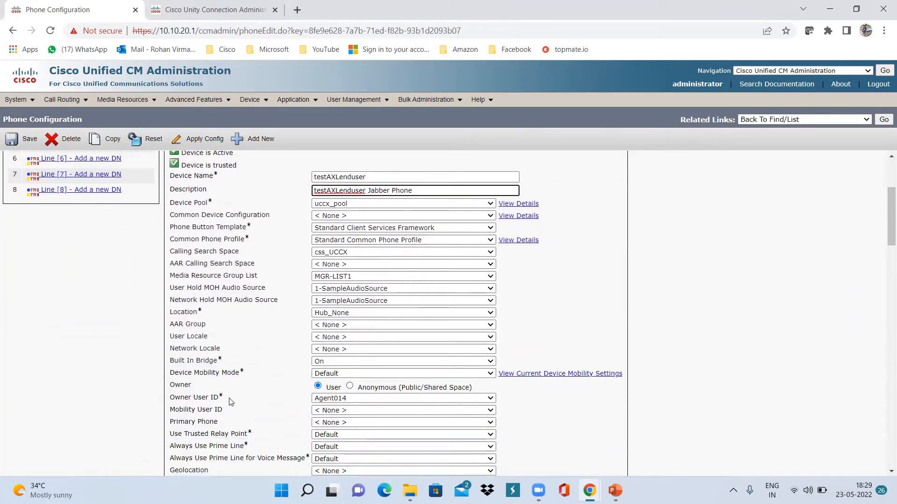
click(354, 398)
scroll(359, 311, up, 2)
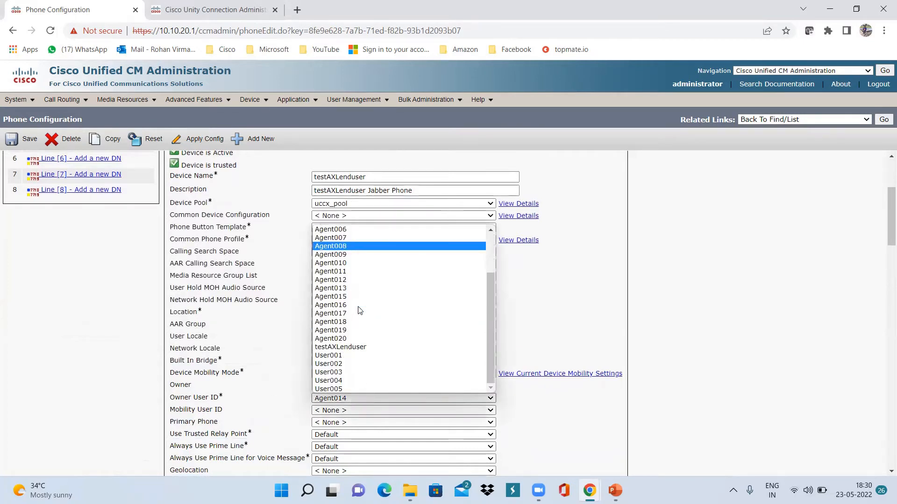
click(354, 346)
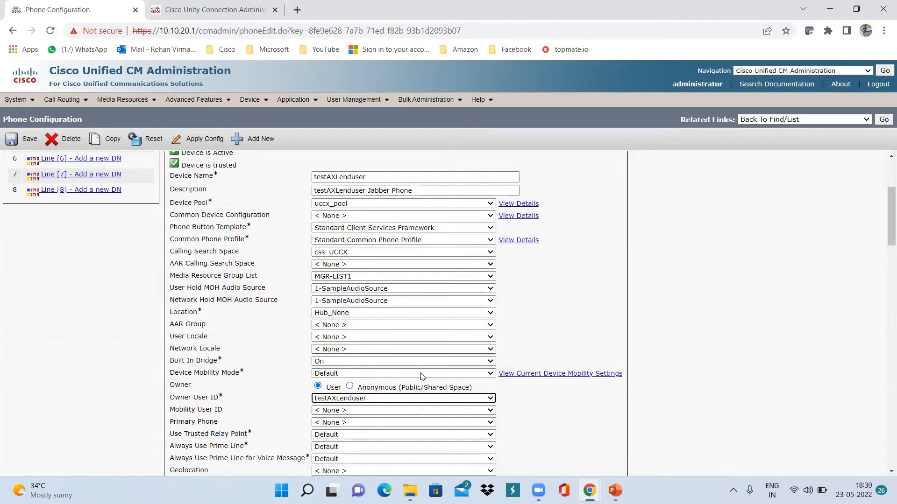
scroll(531, 332, up, 4)
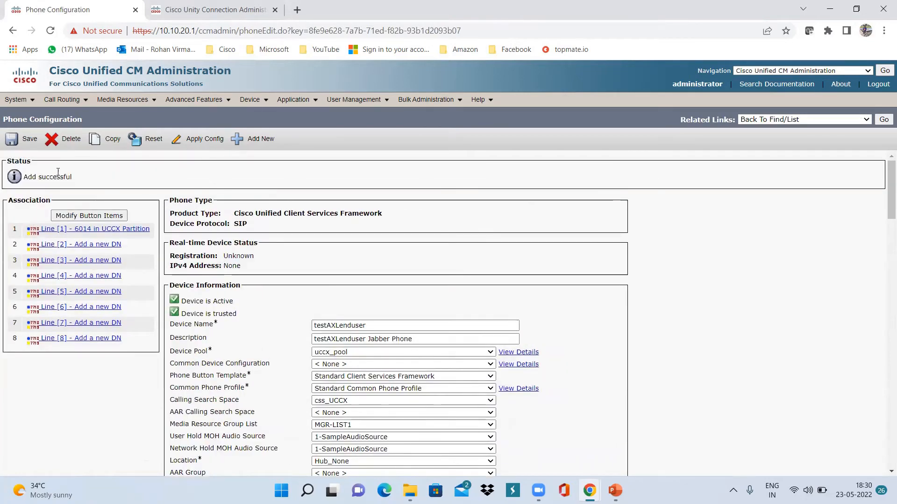
click(25, 141)
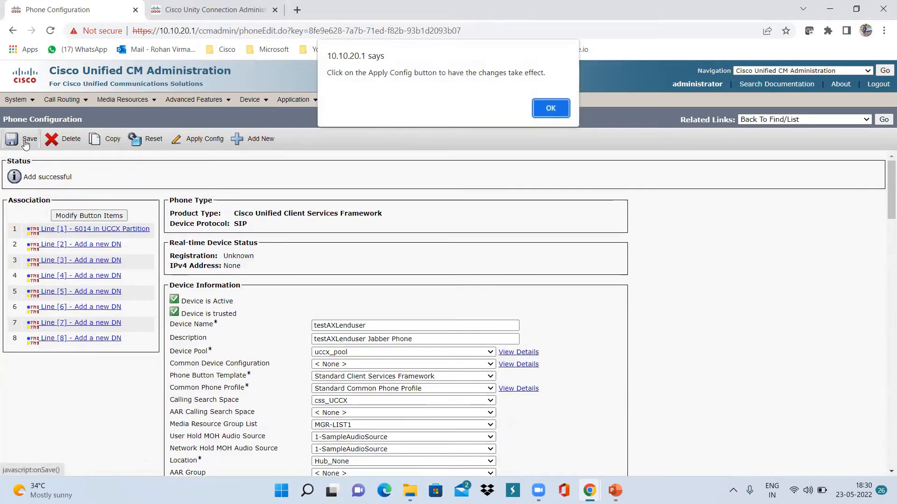
click(560, 108)
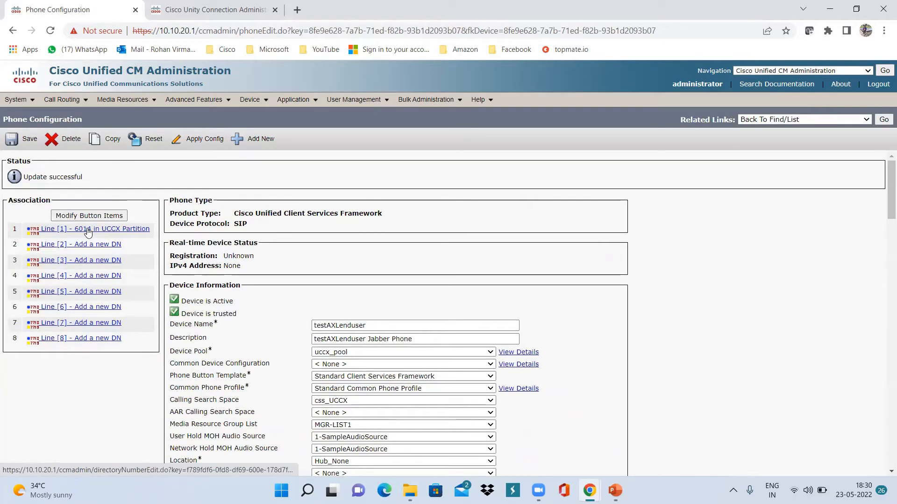
Open line 6014, change its directory number to 6666, and save it
click(89, 231)
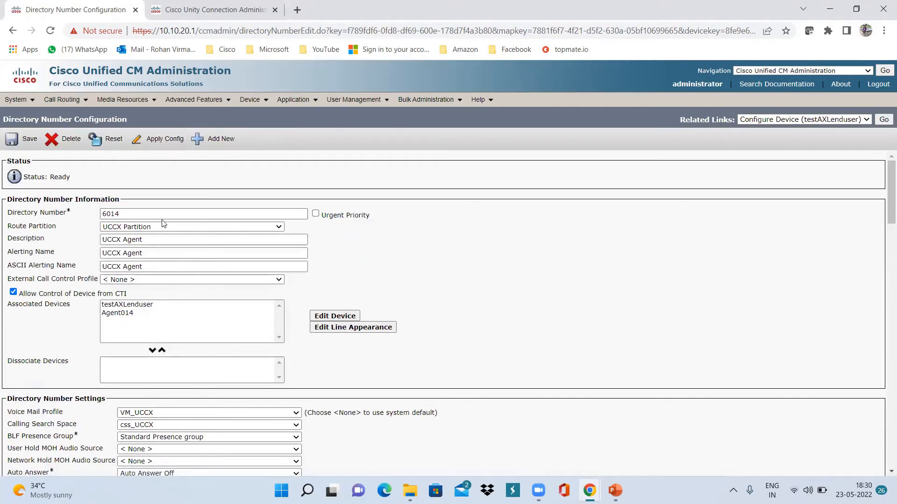
click(133, 213)
key(BackSpace)
key(BackSpace)
key(BackSpace)
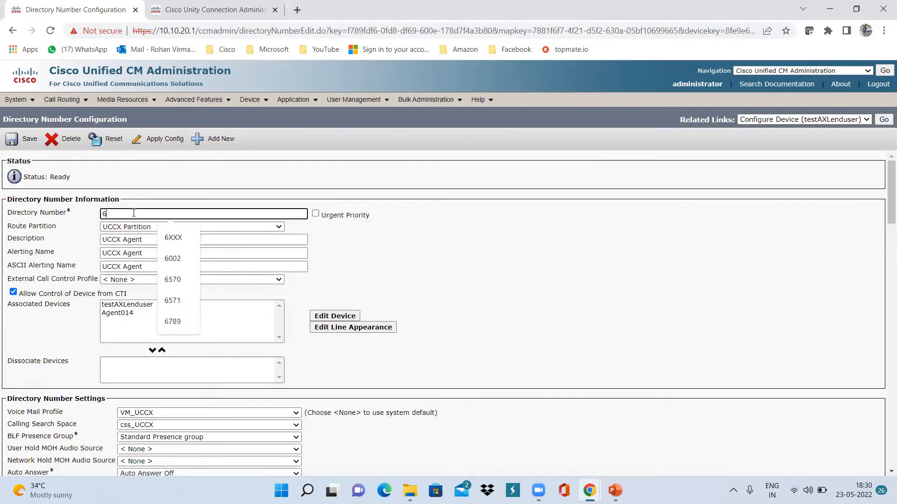
text(66)
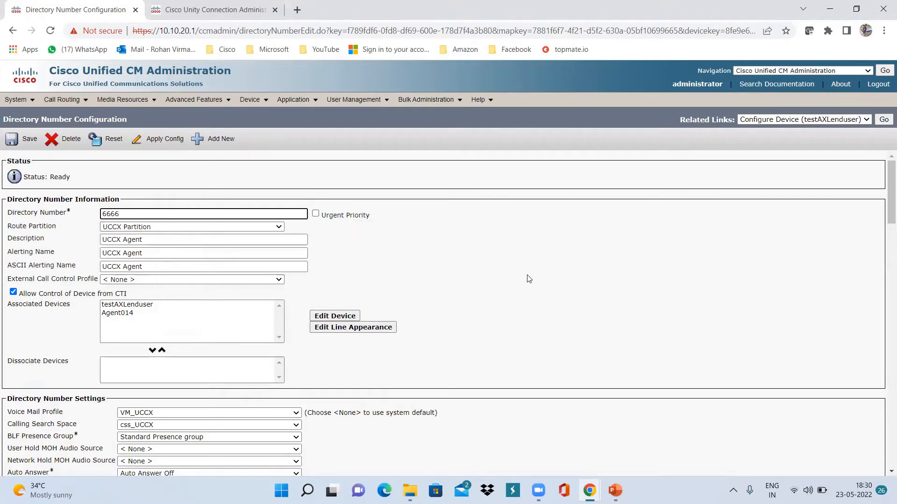
text(6)
click(533, 280)
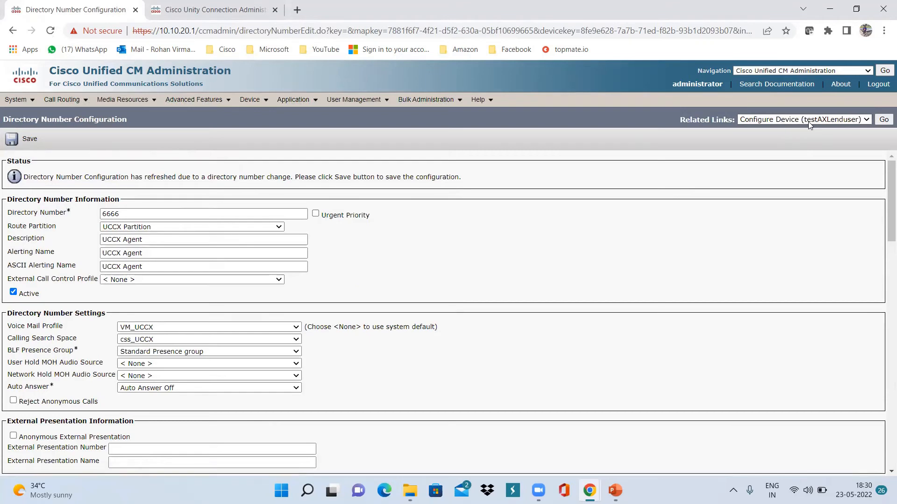
scroll(358, 276, down, 15)
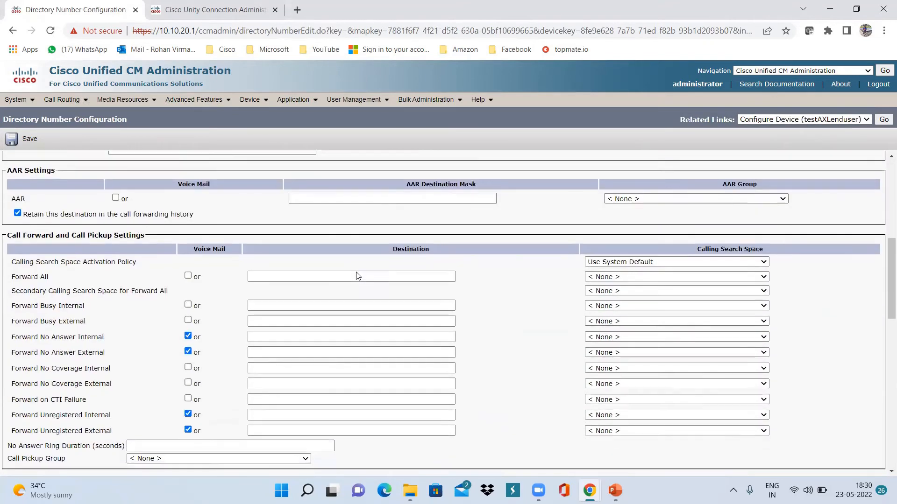
scroll(358, 276, down, 1)
scroll(358, 276, down, 6)
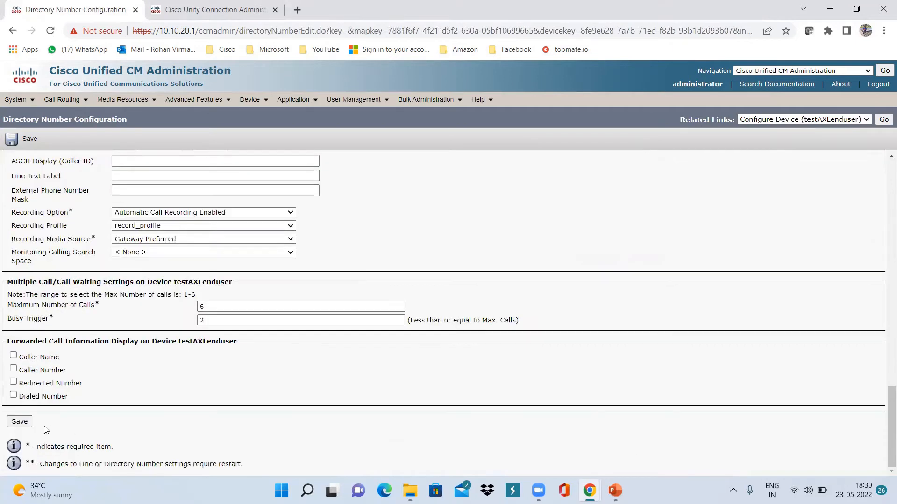
click(20, 424)
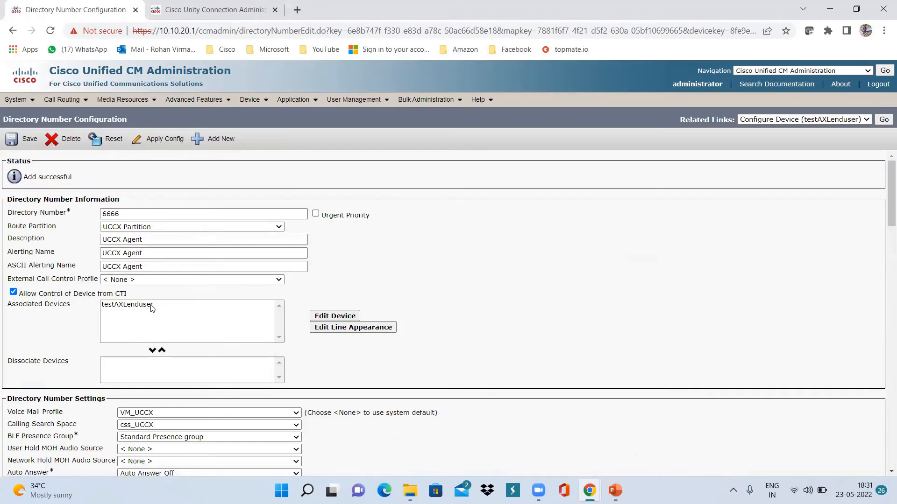
Associate end user testAXLenduser with line 6666 via Associate End Users
scroll(193, 312, down, 20)
scroll(177, 311, down, 1)
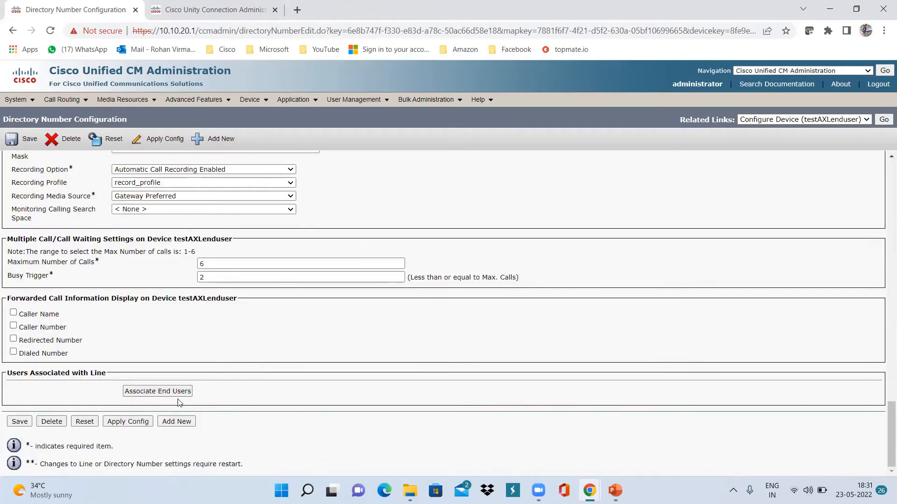
click(159, 392)
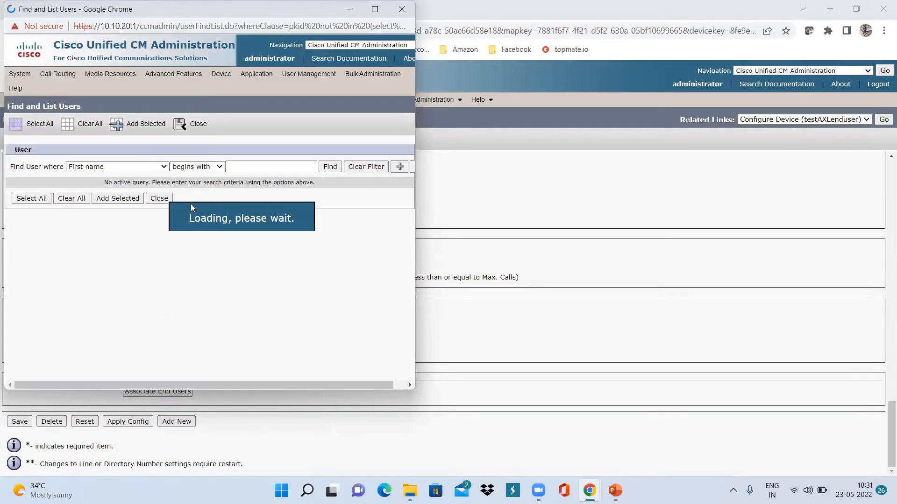
click(329, 167)
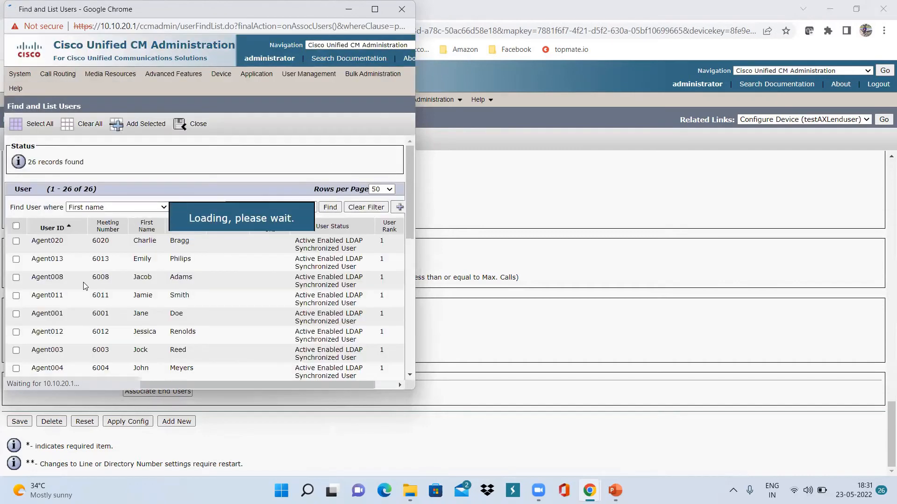
scroll(37, 268, down, 8)
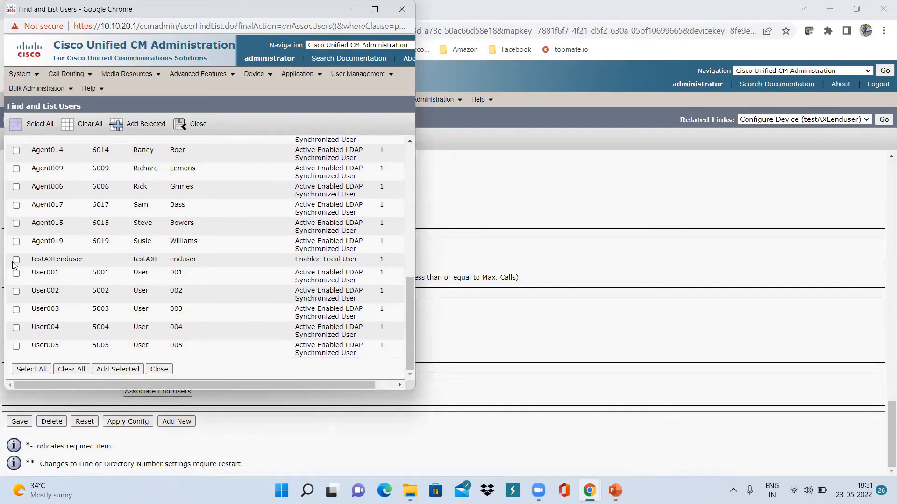
click(16, 260)
click(112, 370)
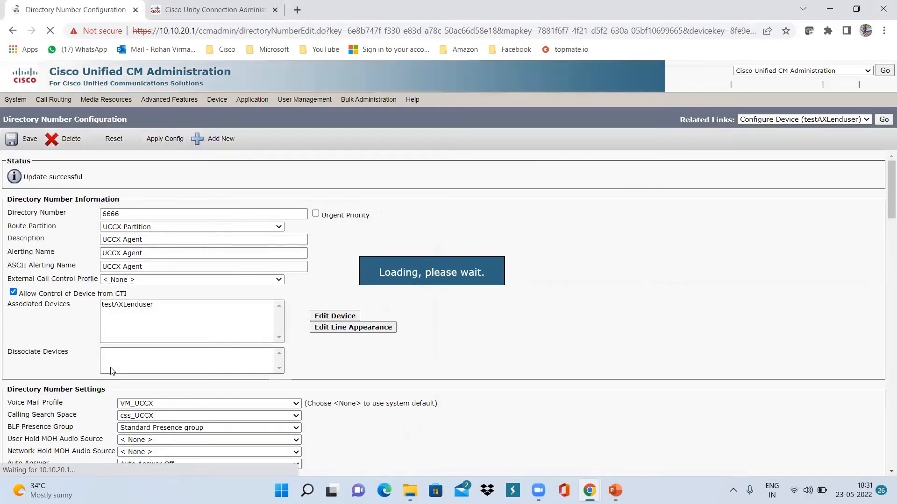
scroll(423, 290, down, 20)
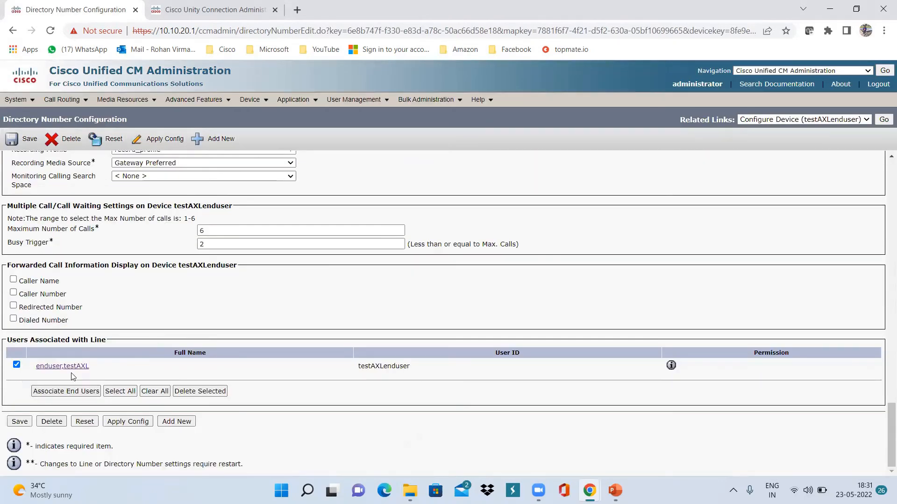
scroll(216, 374, up, 20)
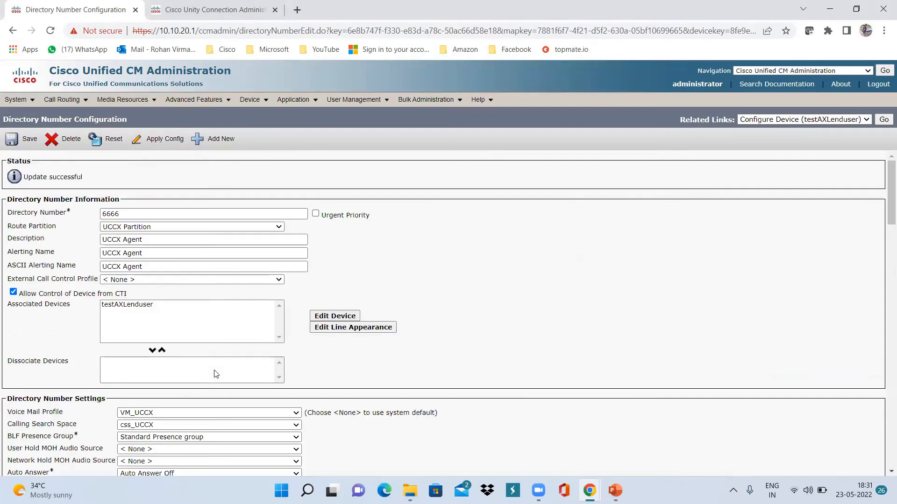
Open the End User list under User Management and find testAXLenduser
mouse_move(354, 100)
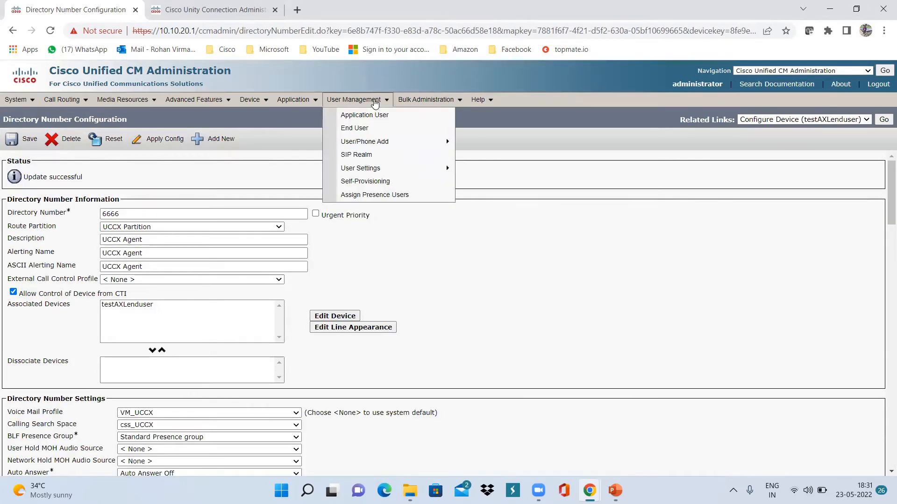
click(369, 131)
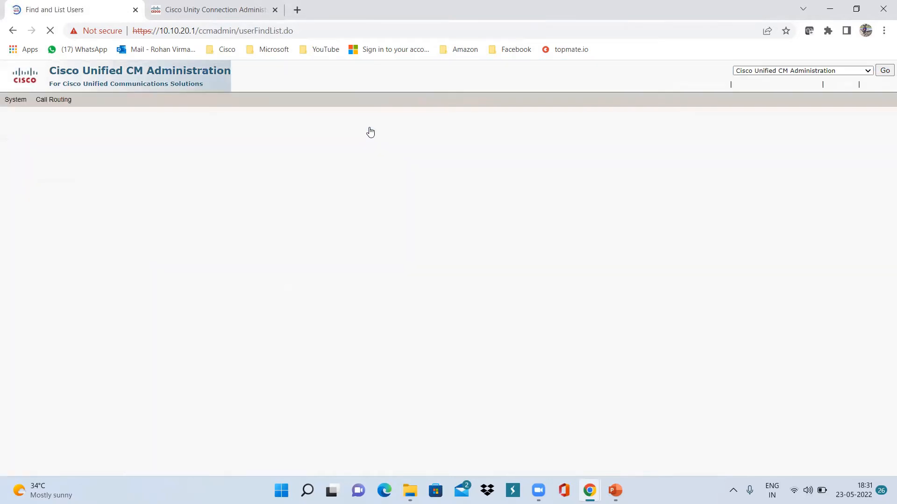
scroll(155, 346, down, 3)
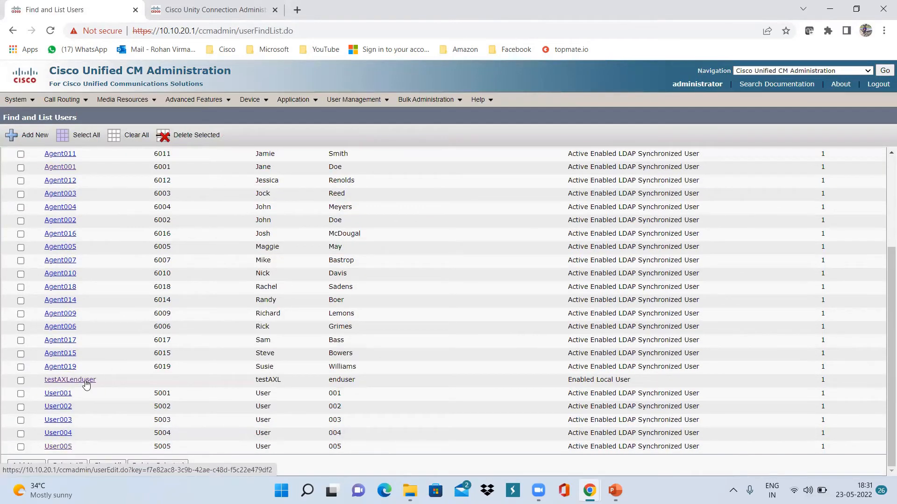
scroll(164, 332, up, 3)
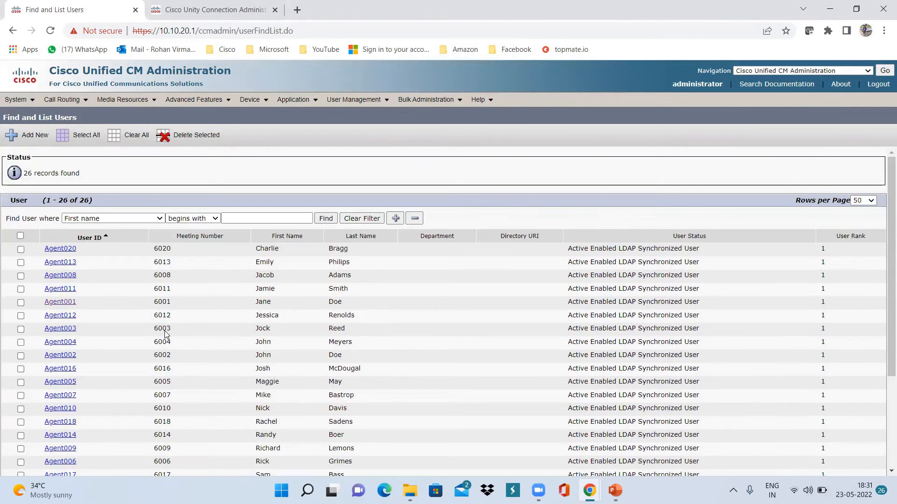
scroll(165, 334, down, 3)
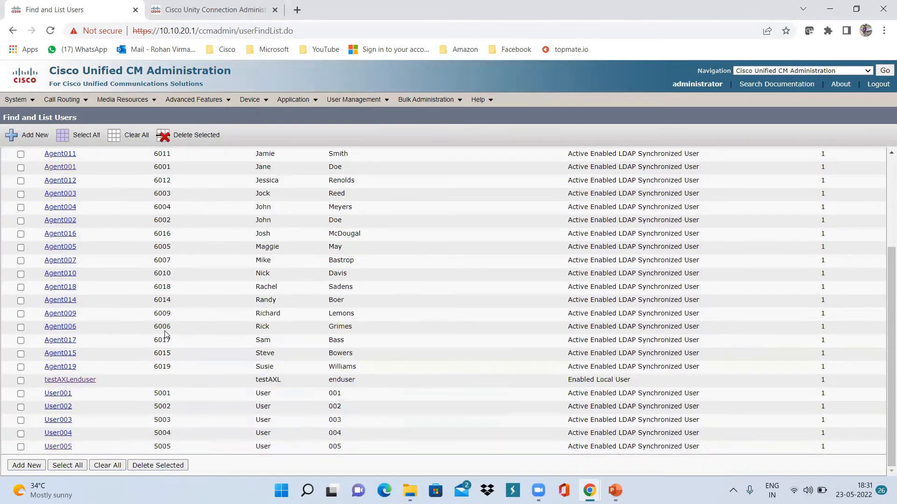
Open testAXLenduser's settings and go to its Device Association page
click(79, 382)
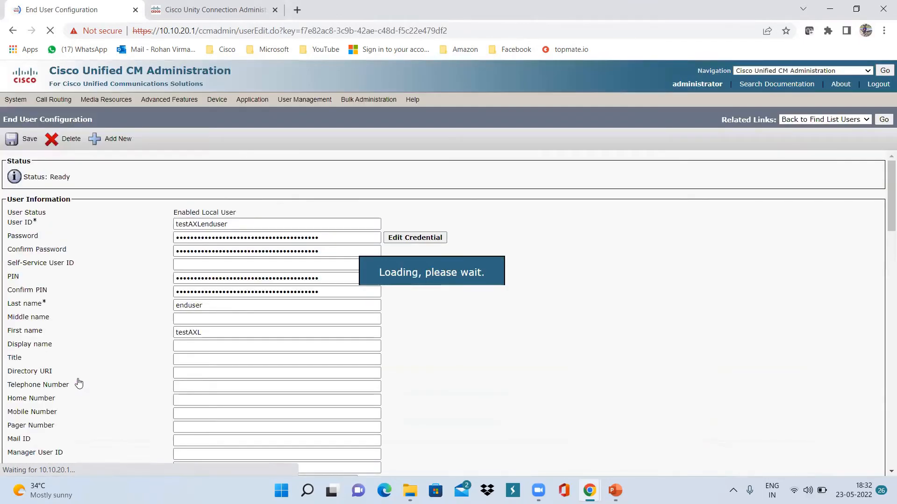
scroll(453, 364, down, 6)
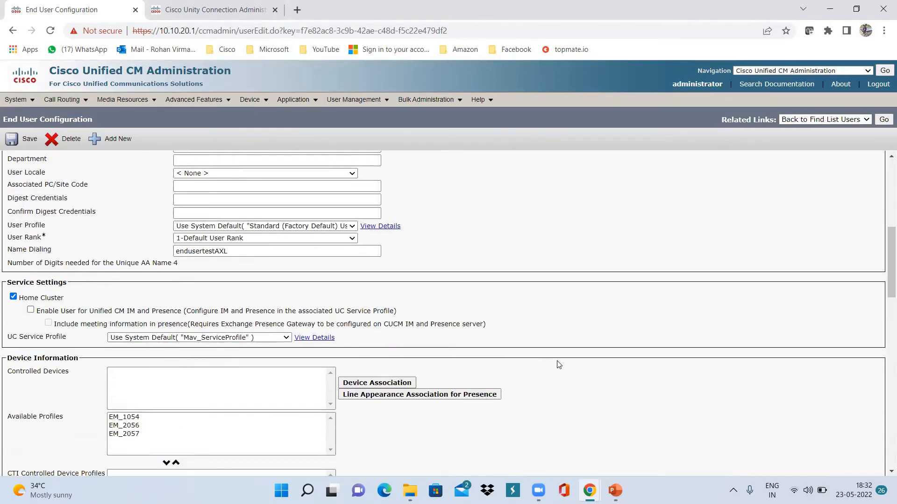
scroll(559, 365, down, 4)
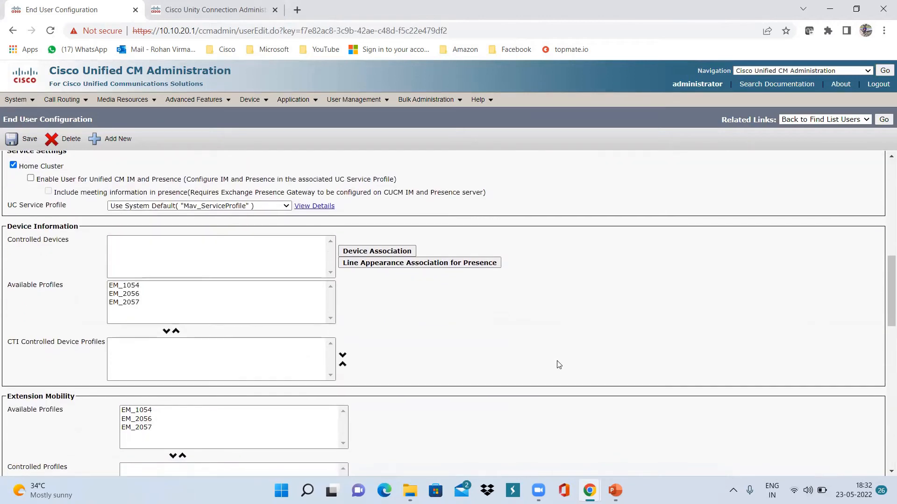
scroll(558, 364, down, 10)
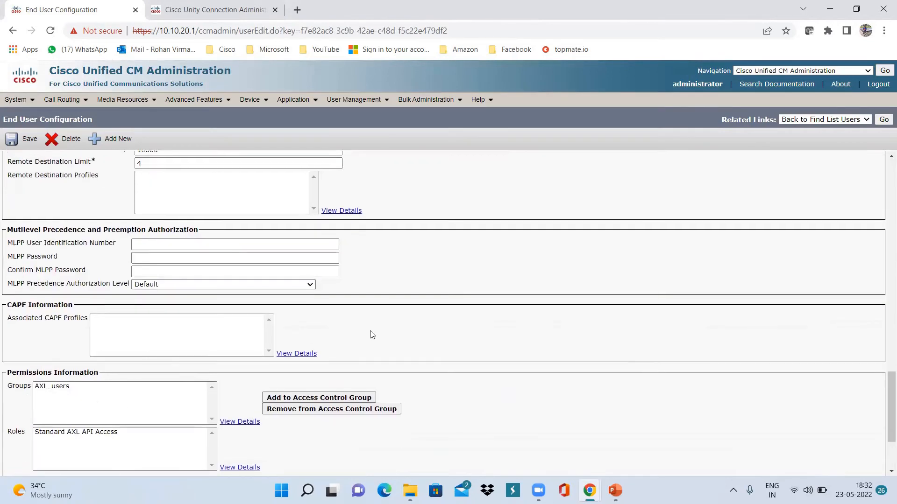
scroll(476, 301, up, 10)
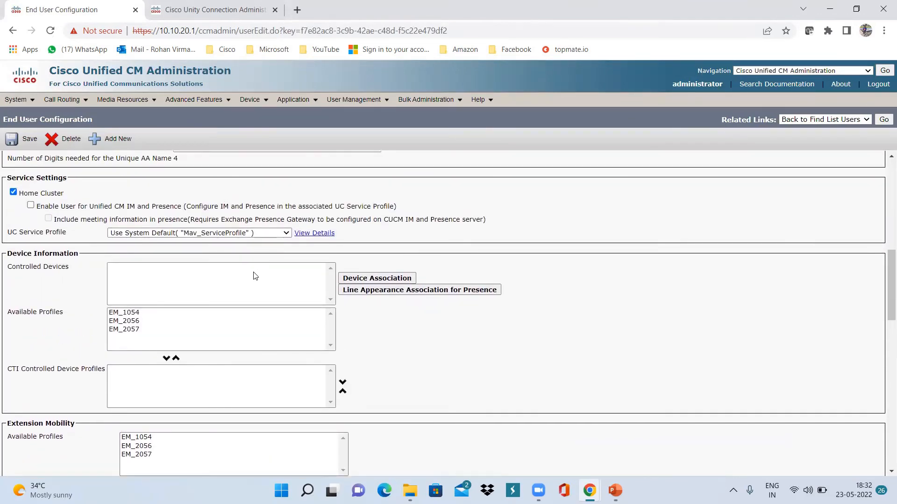
click(362, 280)
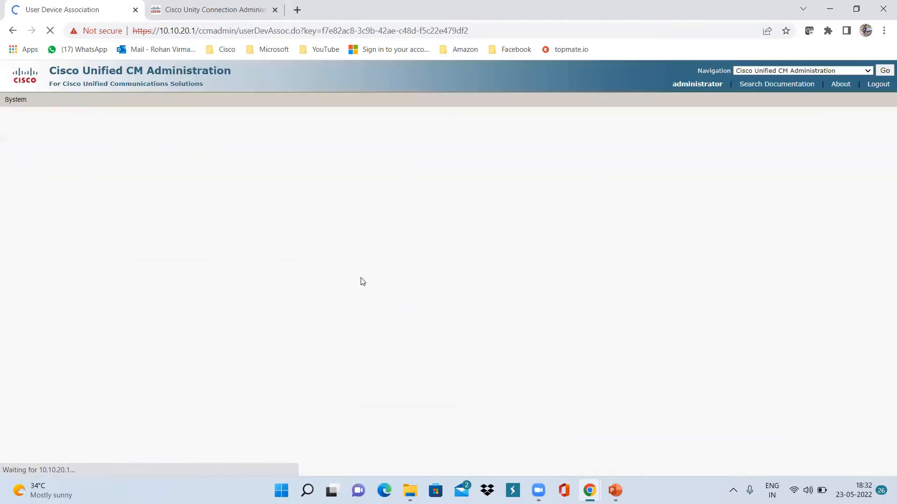
Associate the testAXLenduser phone (6666) with the user, save, and go back to the user
click(364, 162)
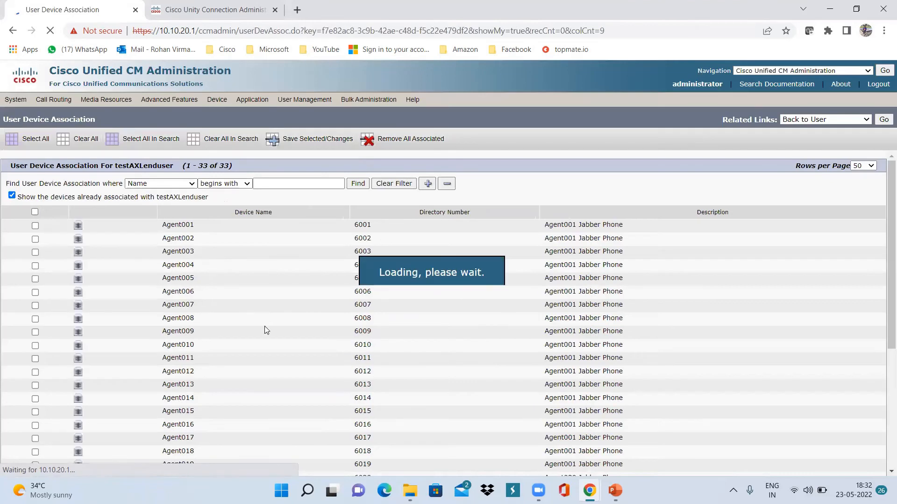
scroll(264, 327, down, 5)
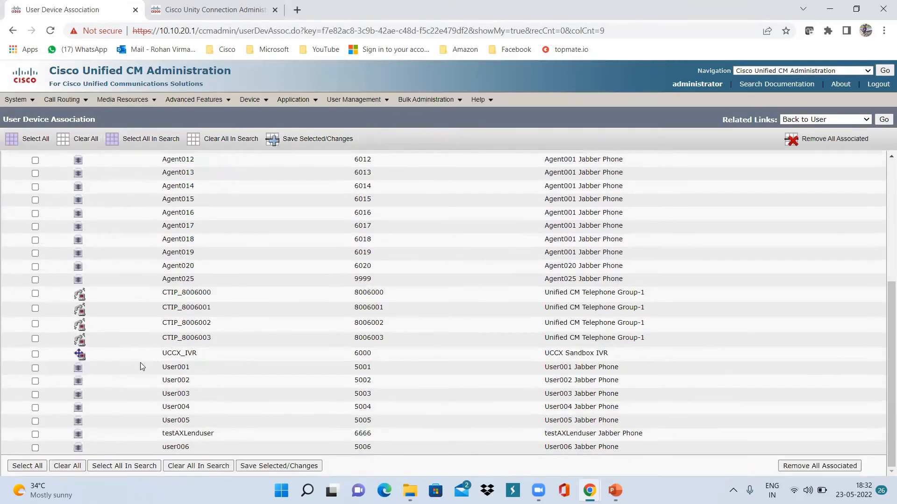
click(35, 434)
click(262, 466)
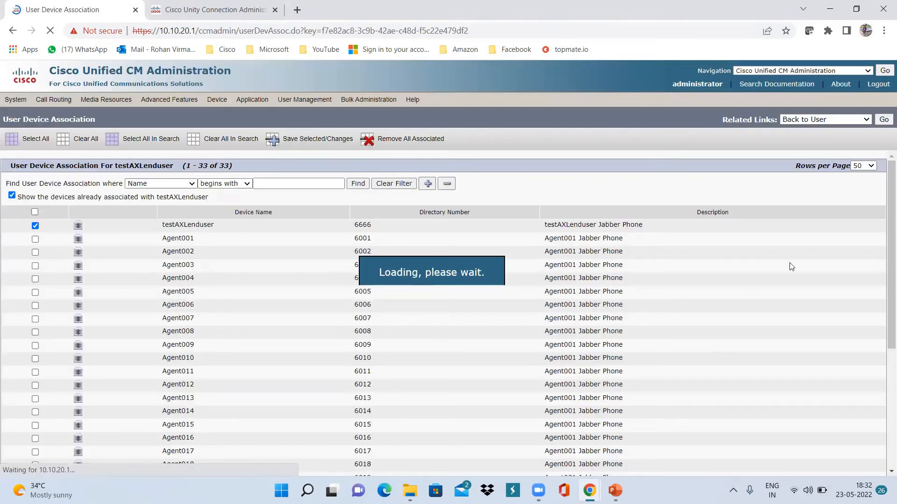
click(882, 120)
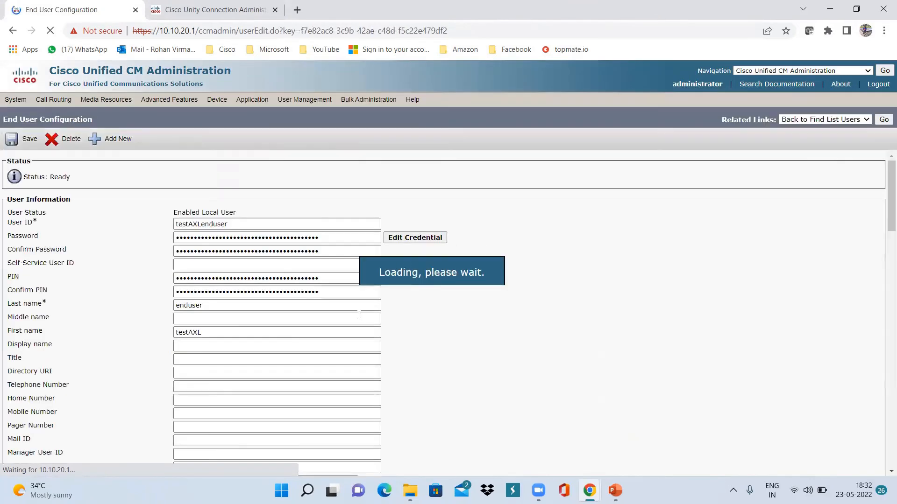
Set testAXLenduser's primary extension to 6666 in UCCX Partition and save the user
scroll(359, 315, down, 7)
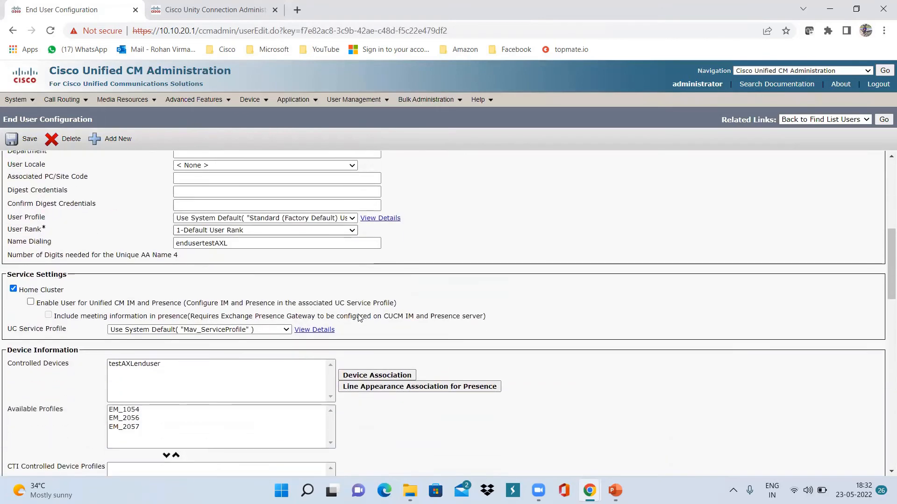
scroll(359, 318, down, 4)
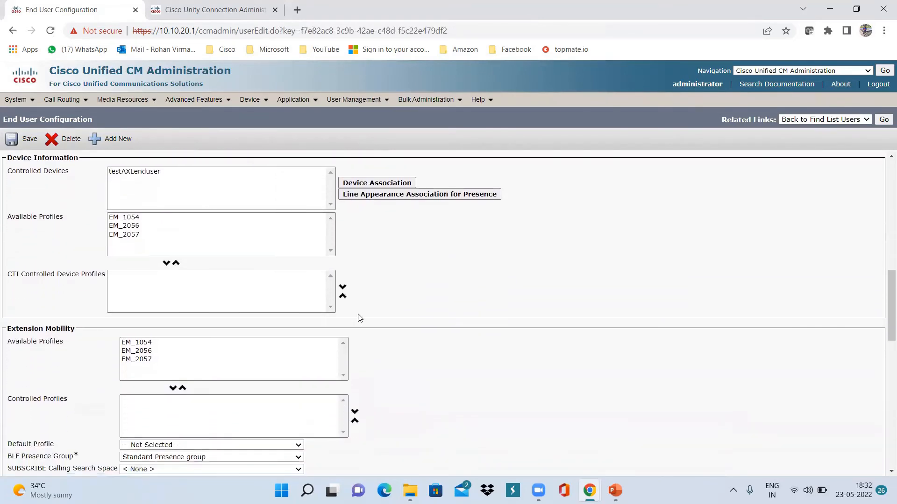
scroll(360, 318, down, 5)
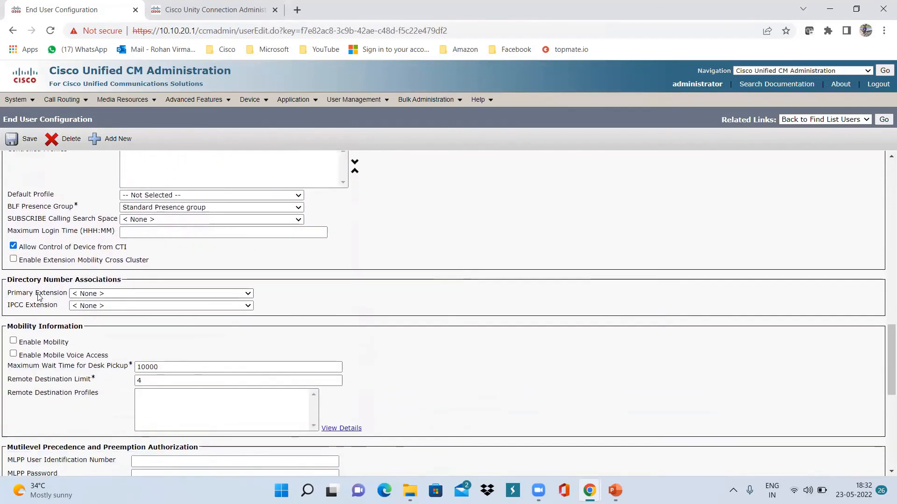
click(248, 294)
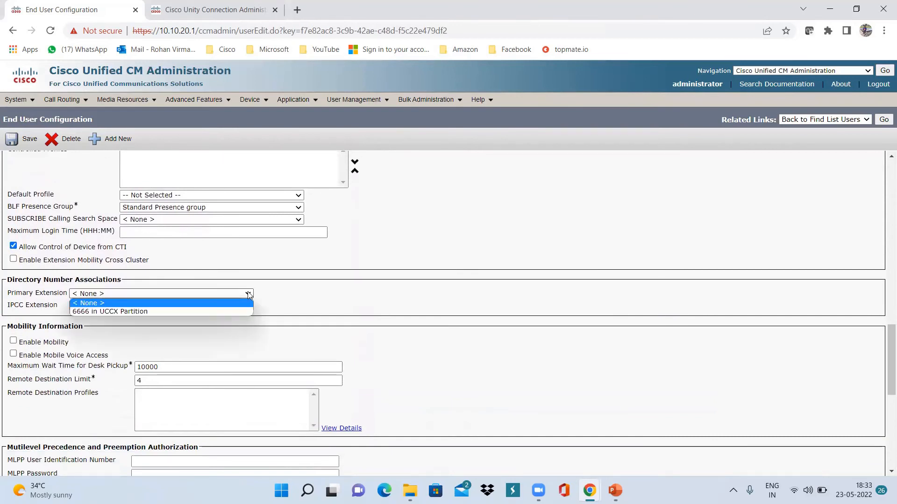
click(147, 311)
scroll(101, 296, down, 4)
scroll(100, 296, down, 3)
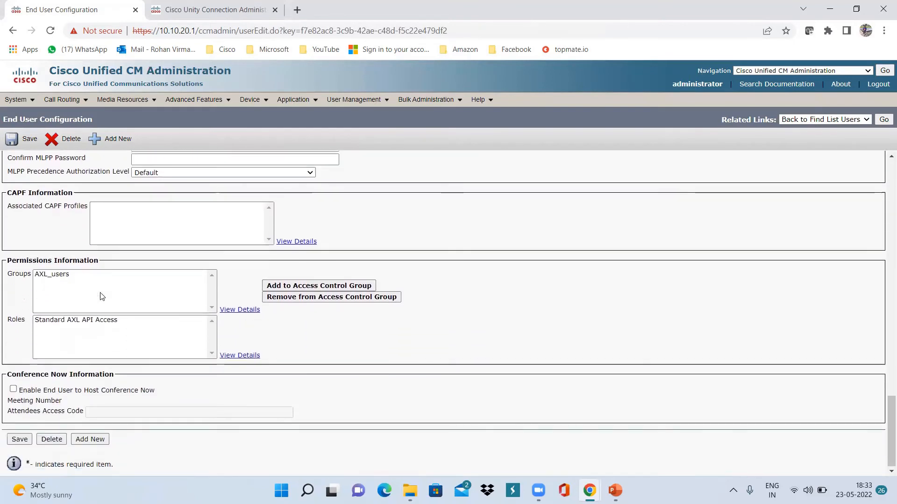
click(20, 439)
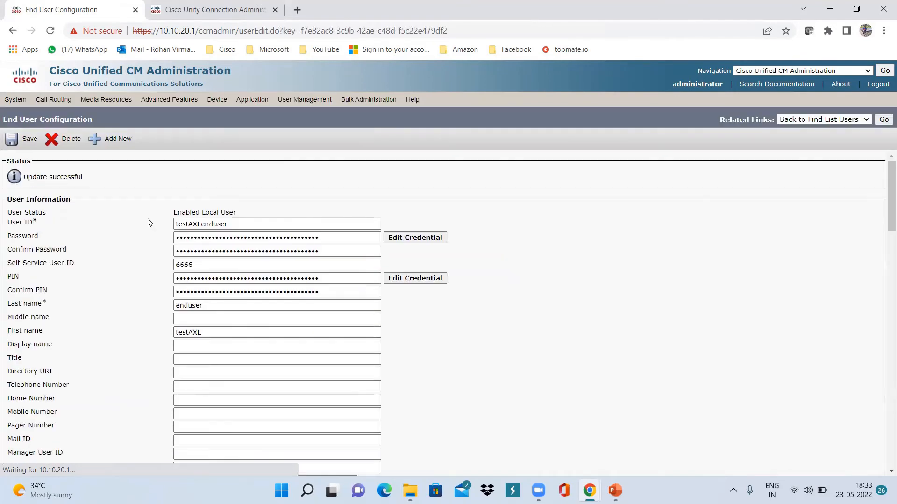
In Unity Connection, open Telephony Integrations > Phone System to list the five phone systems
click(224, 14)
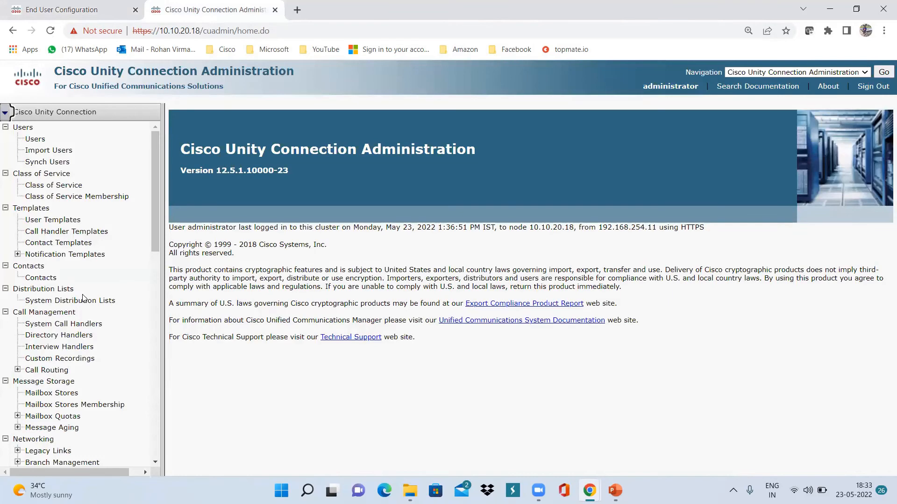
scroll(94, 290, down, 6)
scroll(82, 298, down, 6)
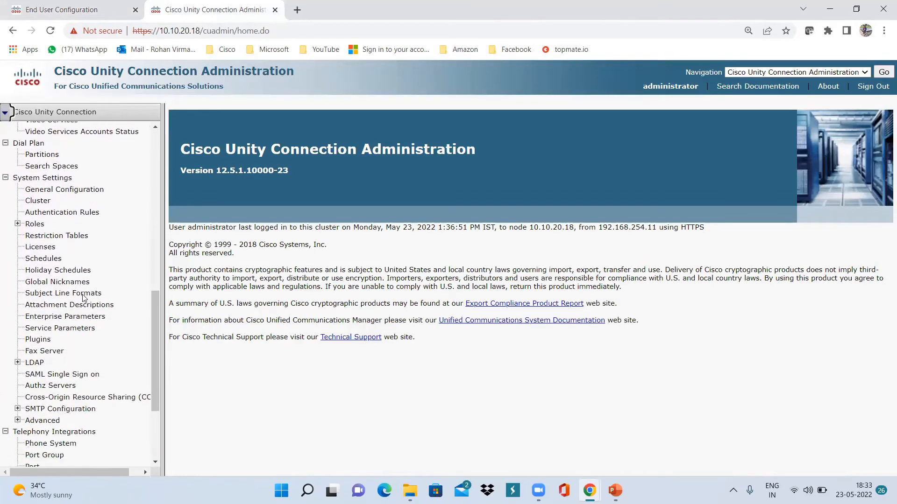
scroll(83, 298, up, 4)
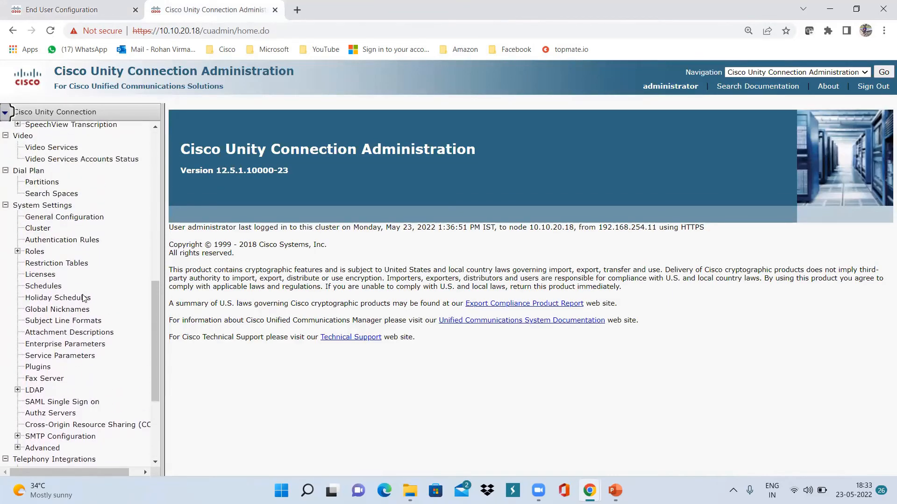
scroll(83, 298, up, 5)
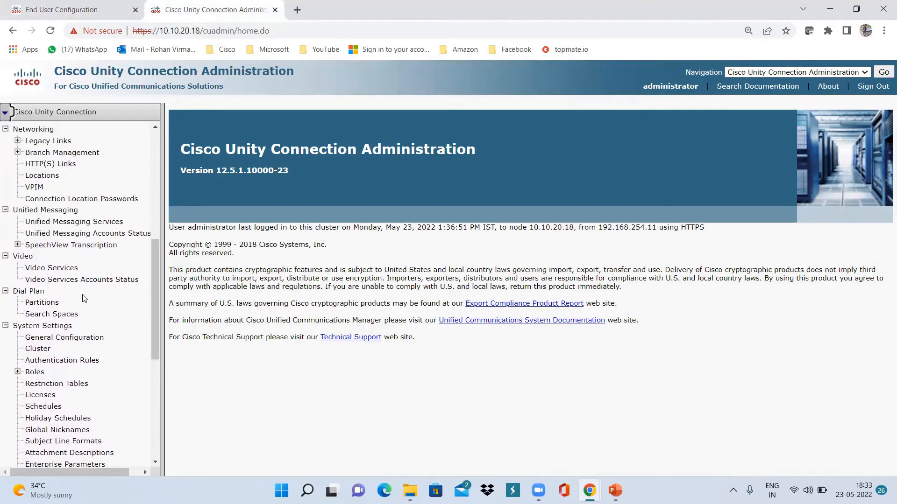
scroll(83, 298, up, 5)
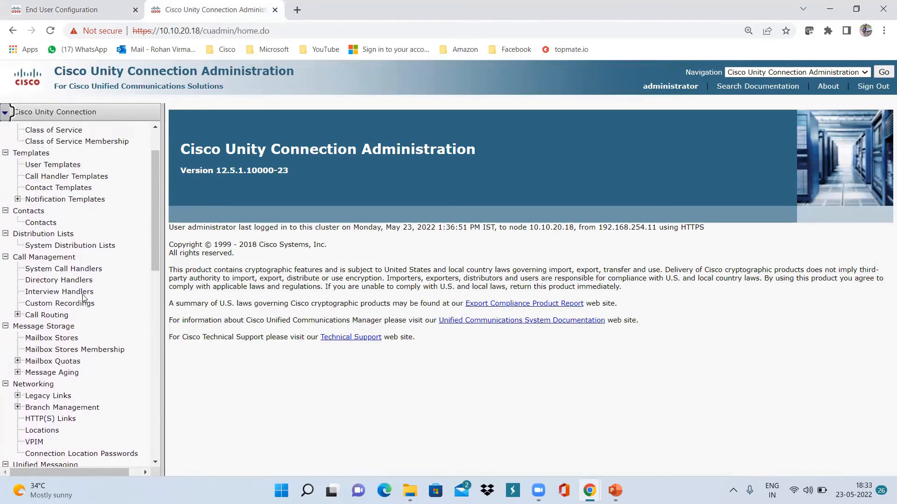
scroll(83, 298, down, 6)
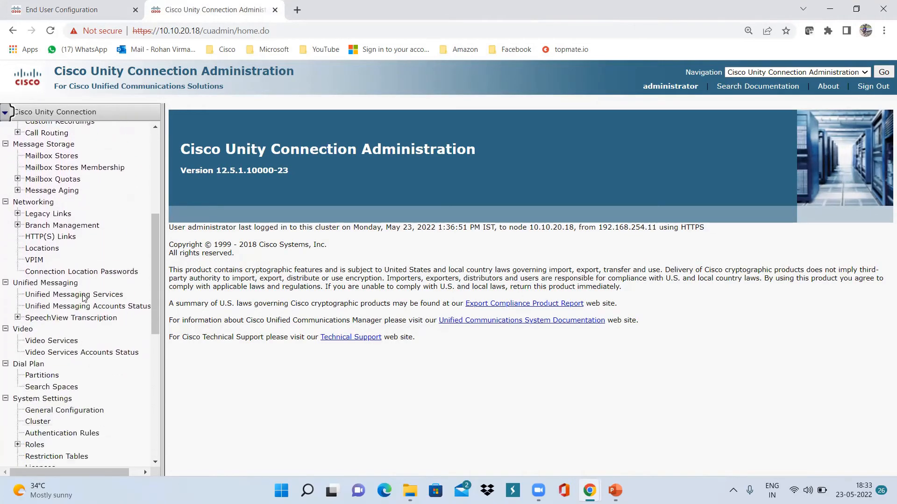
scroll(83, 298, down, 5)
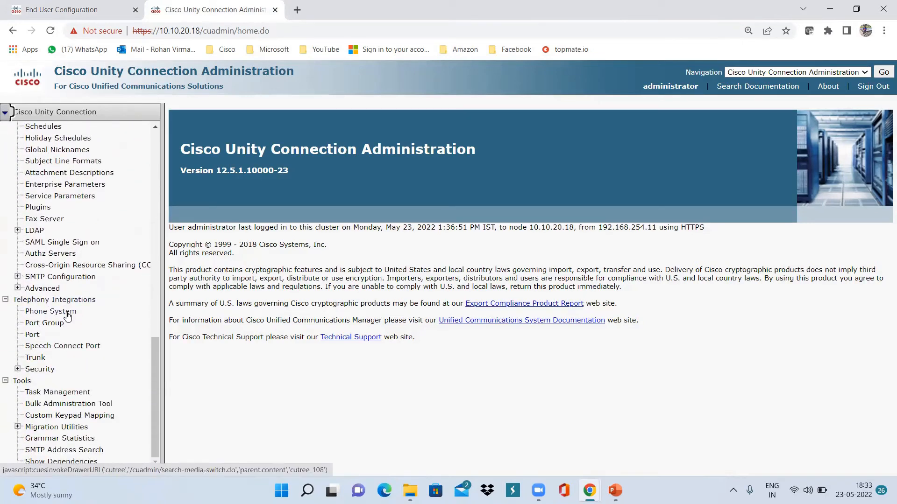
click(68, 316)
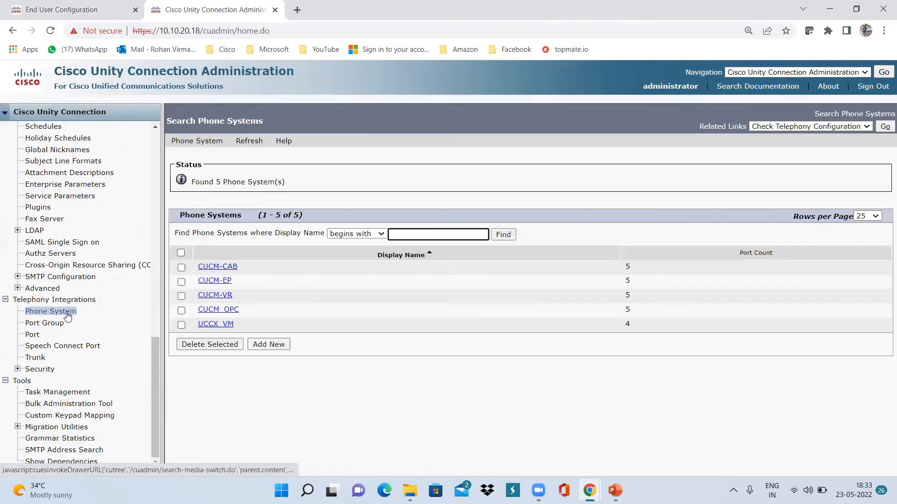
Add a new phone system named TestAXL and save it
click(273, 347)
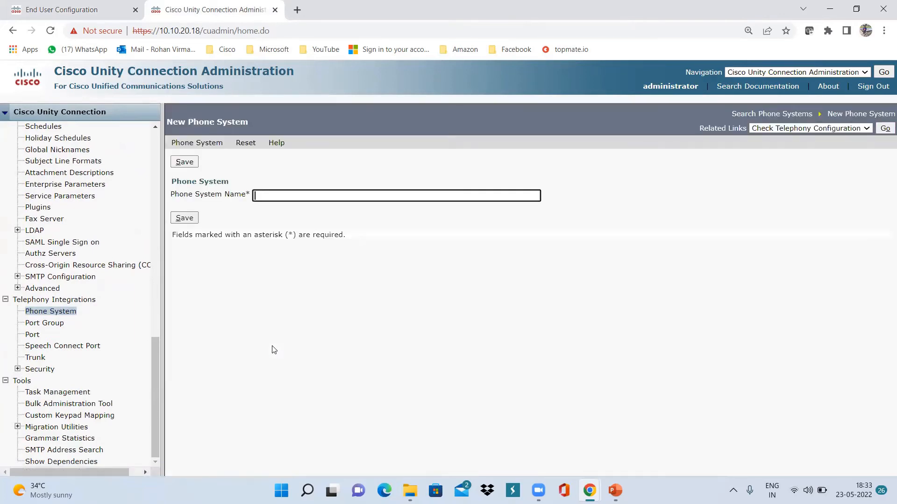
text(TestAXL)
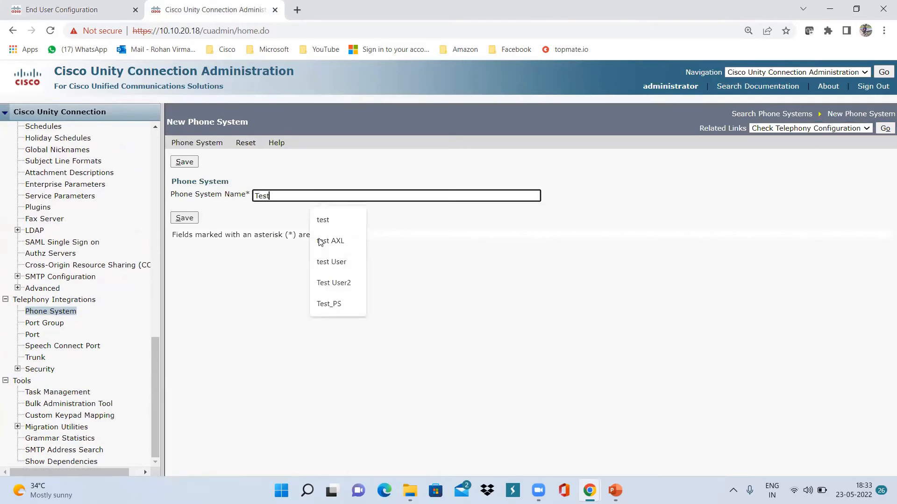
click(184, 218)
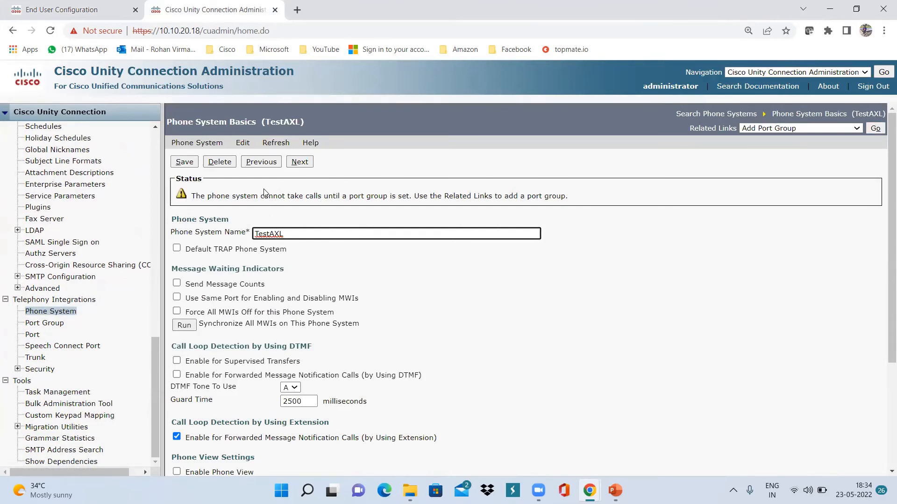
Give TestAXL the AXL_Admin username and its password, then add a blank AXL server entry
mouse_move(243, 142)
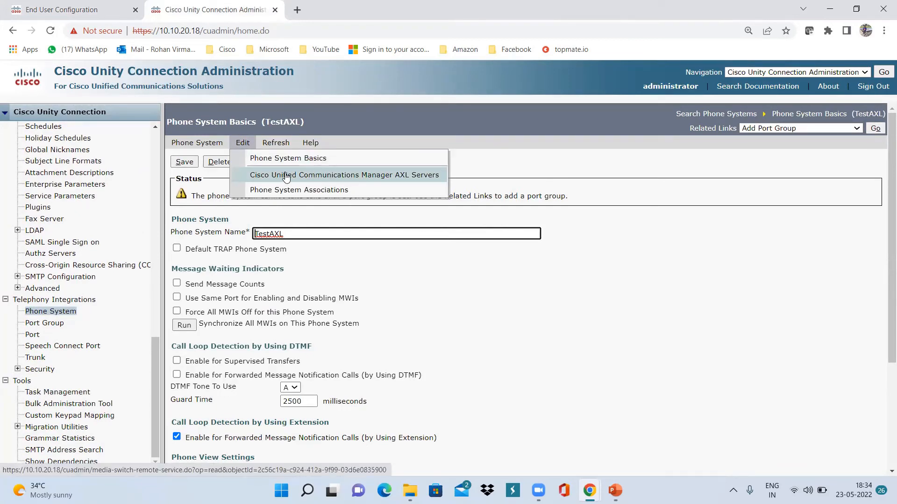
click(333, 176)
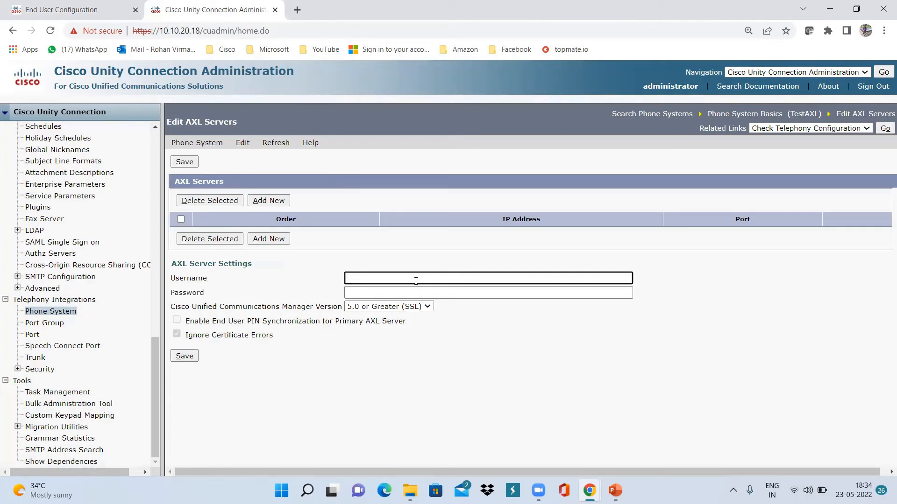
text(AXL_Admin)
key(Tab)
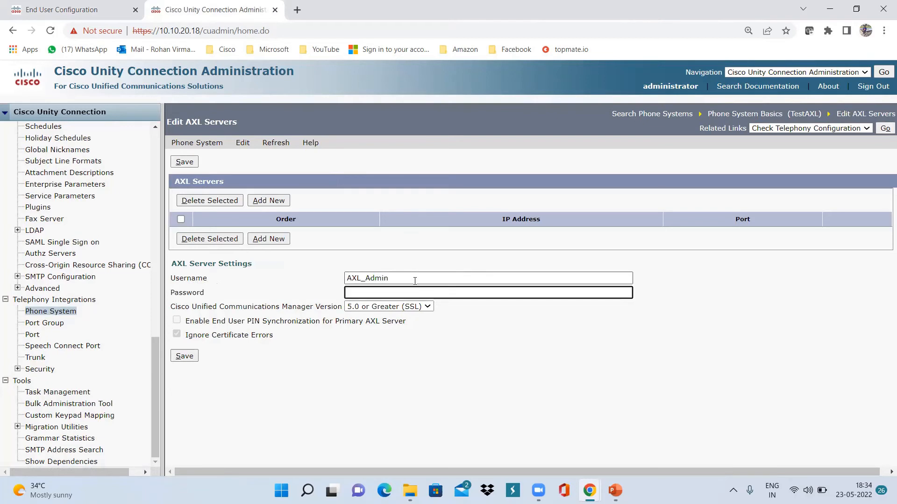
text(*********)
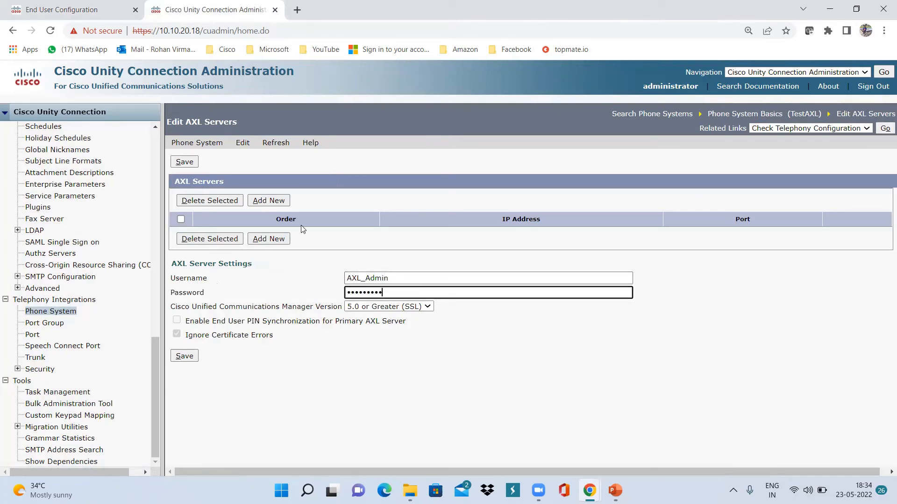
click(269, 201)
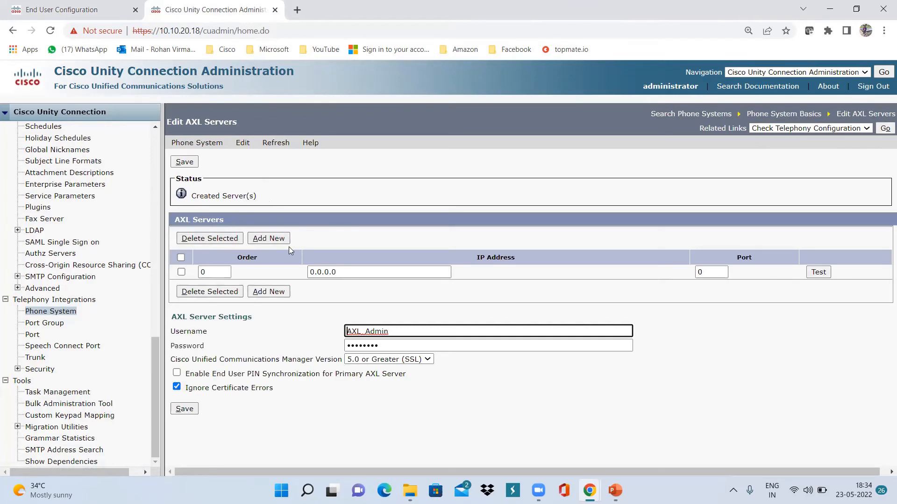
Set the AXL server to IP 10.10.20.1 on port 8443 and test it
click(336, 273)
double_click(341, 273)
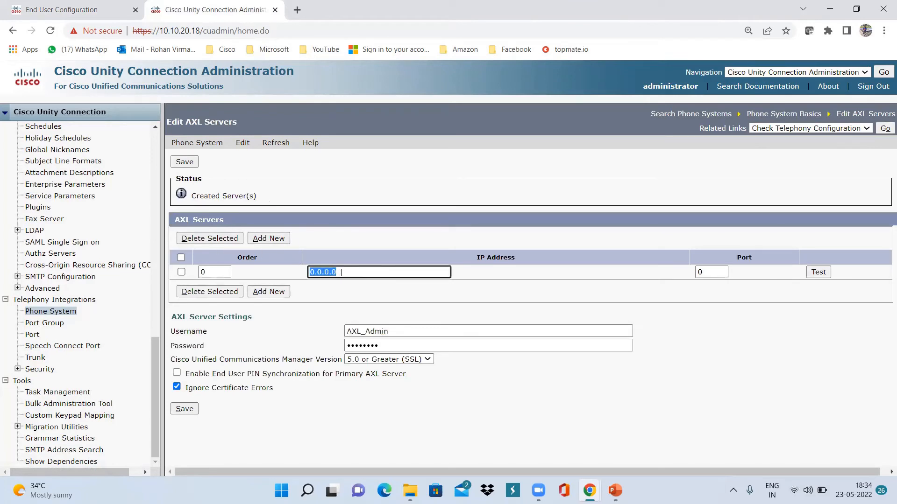
text(10.10.20.1)
double_click(706, 273)
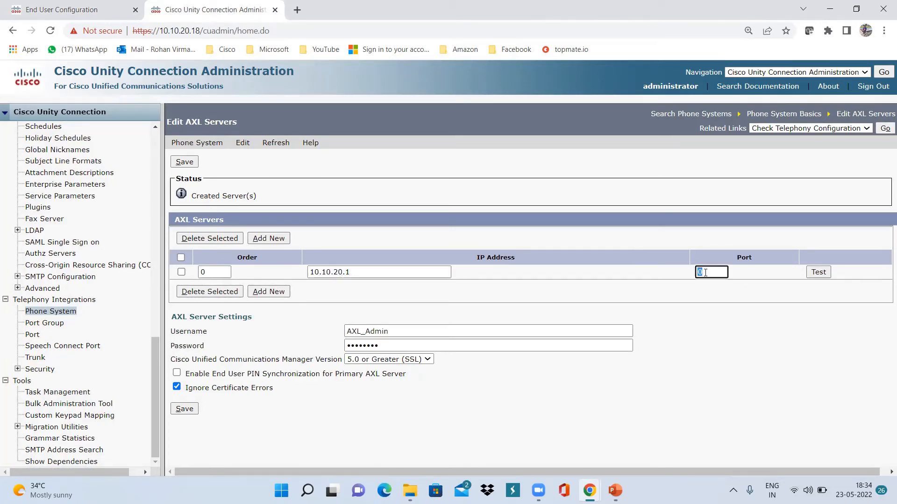
text(8443)
click(819, 272)
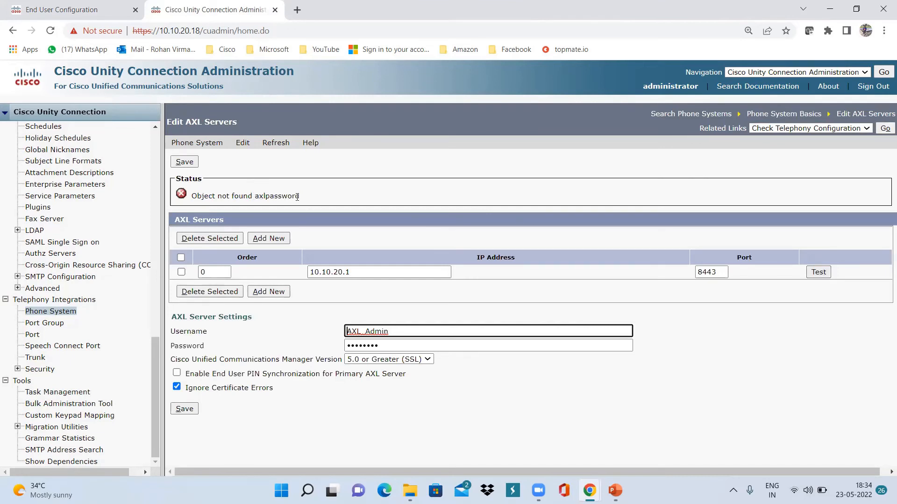
Re-enter the AXL password and save the AXL server settings
drag(385, 343, 329, 345)
text(•••••)
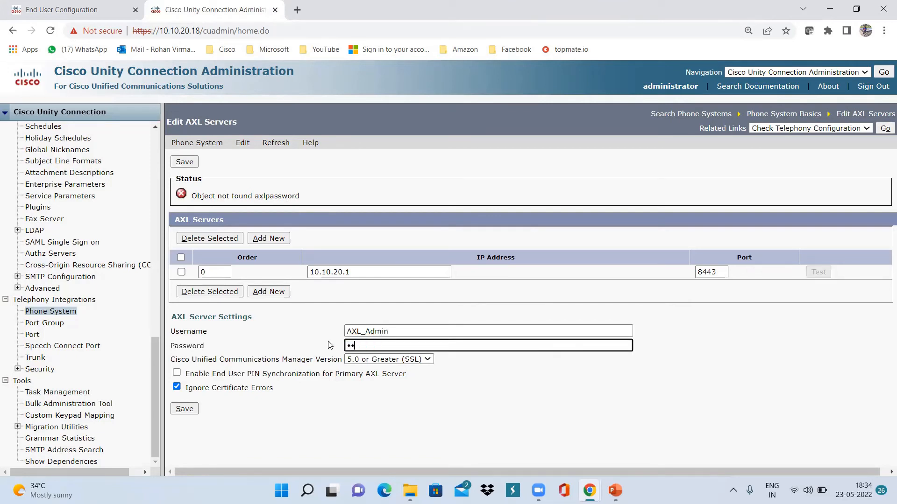
text(••••)
click(186, 412)
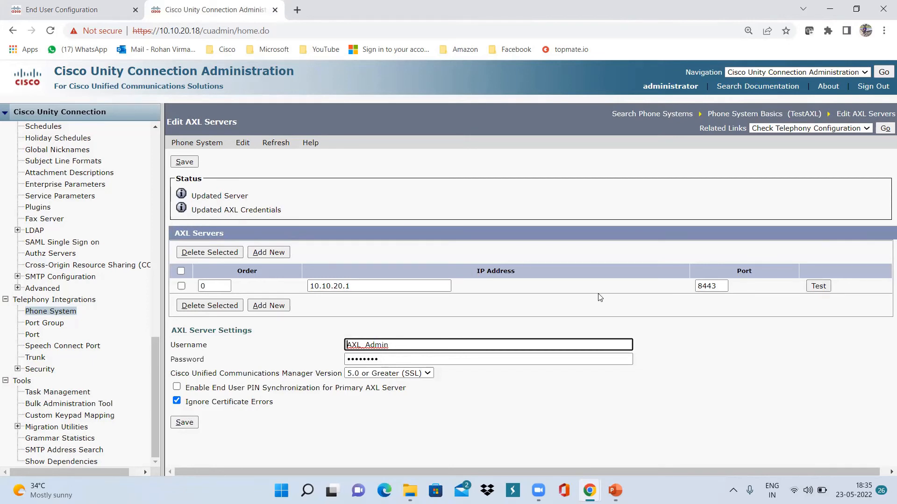
Test the AXL server 10.10.20.1:8443 and check the success status message
click(818, 287)
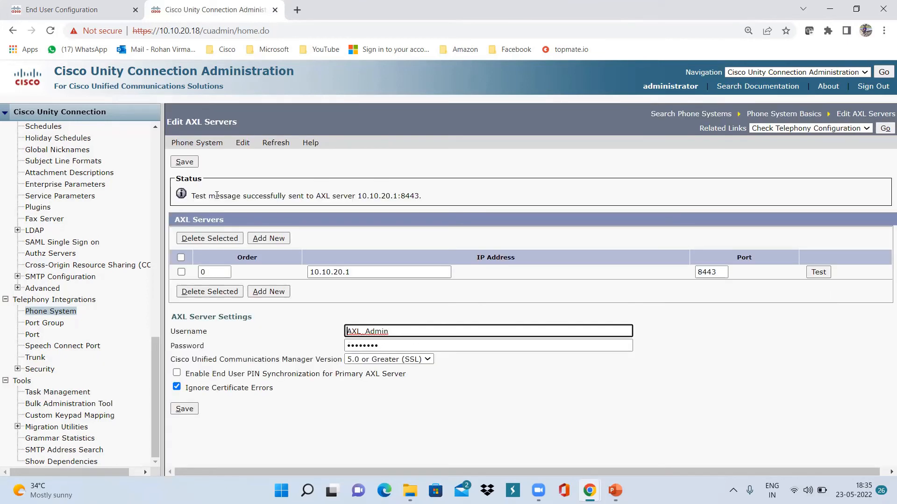
click(317, 196)
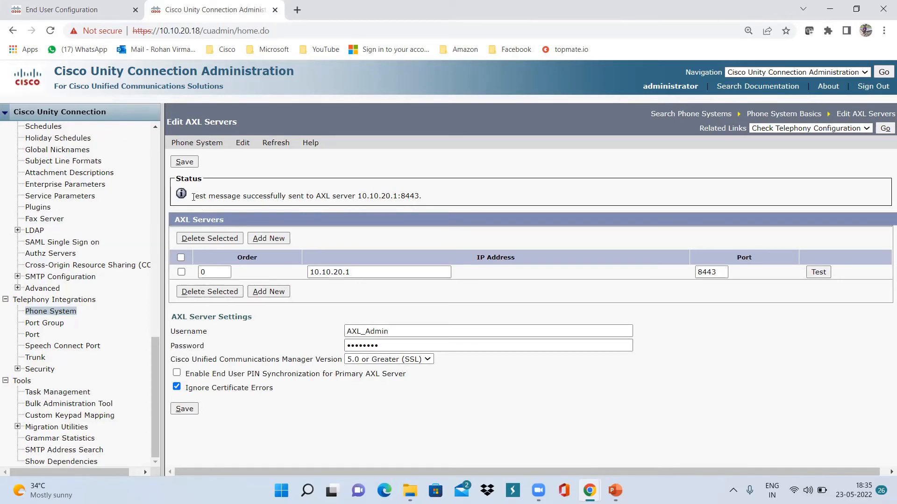
drag(193, 196, 426, 204)
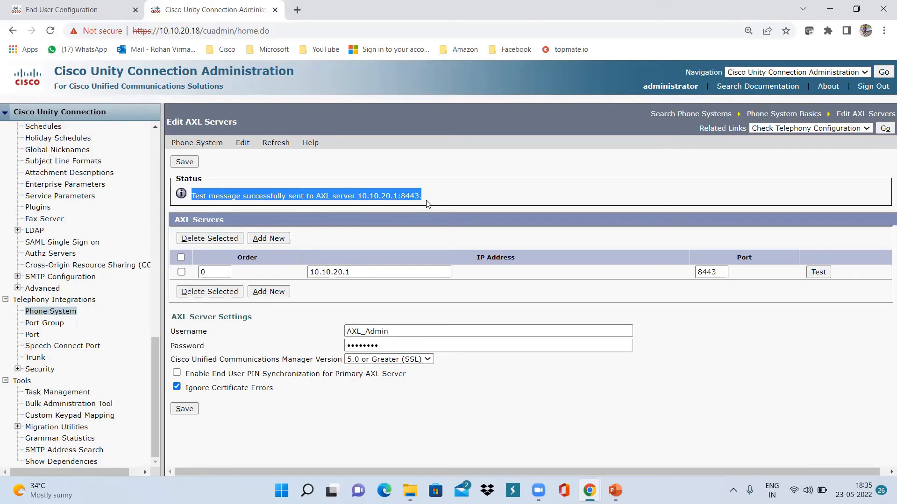
click(426, 203)
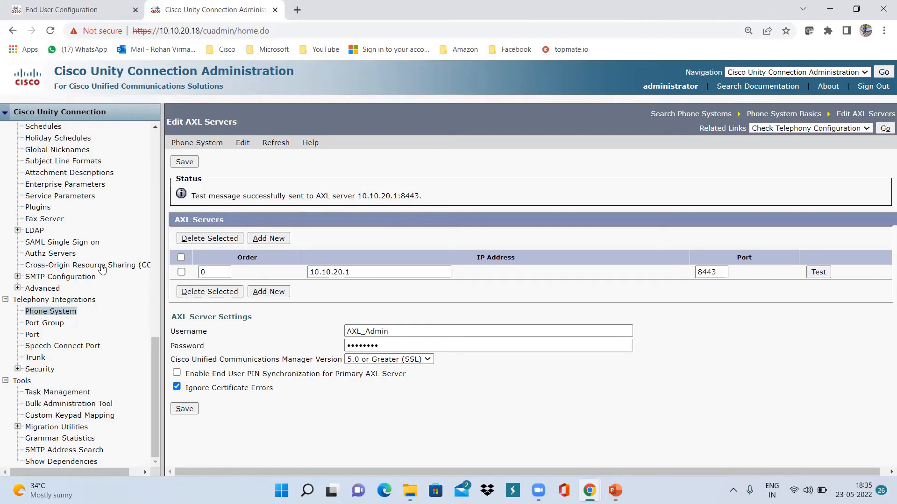
scroll(46, 157, up, 12)
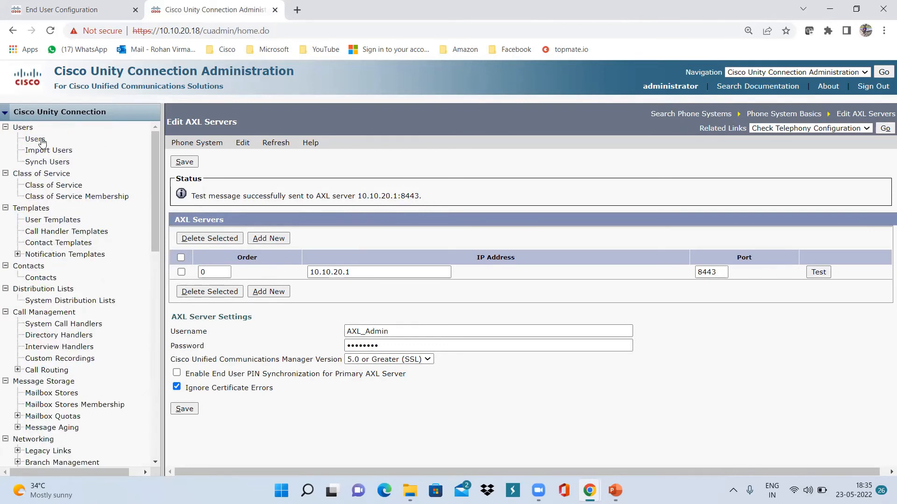
On Import Users, search TestAXL for end users to list the 21 available
click(50, 152)
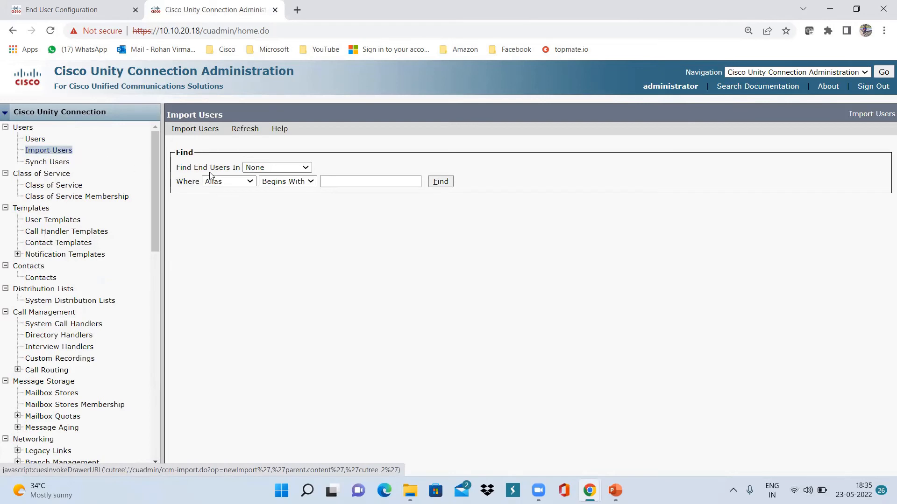
click(305, 169)
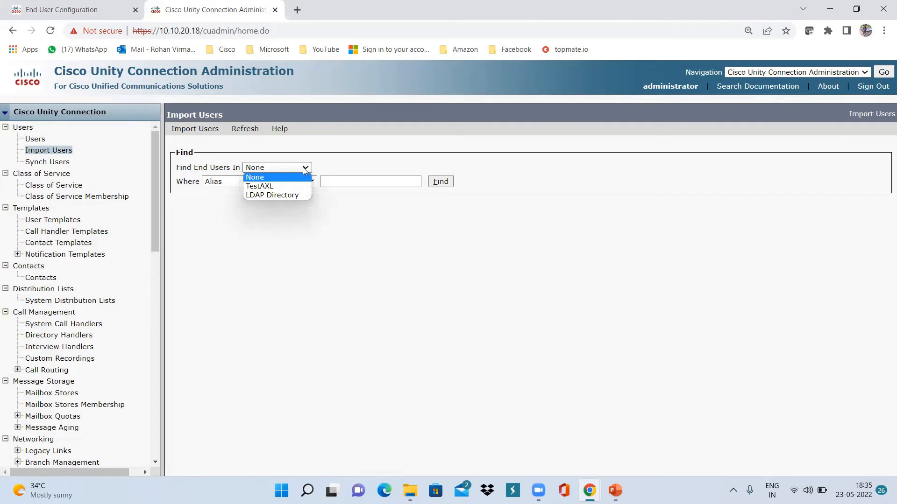
click(280, 186)
click(440, 185)
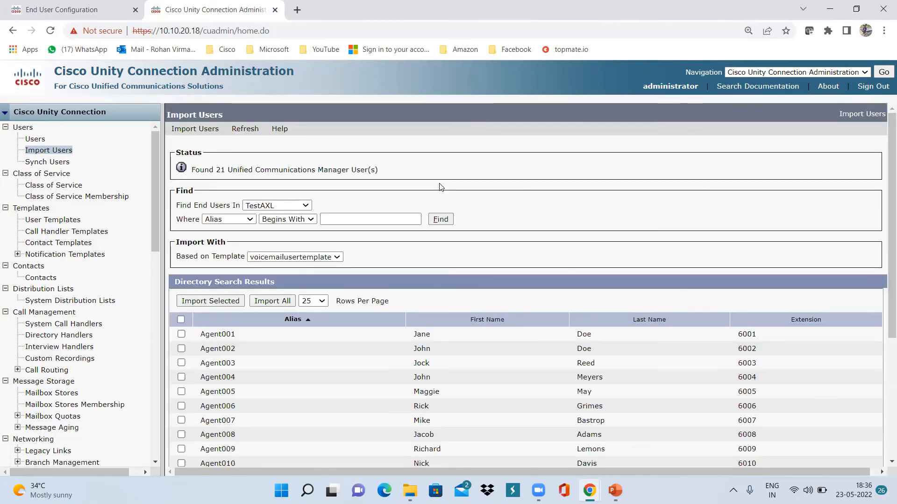
Select only testAXLenduser (extension 6666) in the results and import it
scroll(296, 381, down, 3)
scroll(296, 379, down, 1)
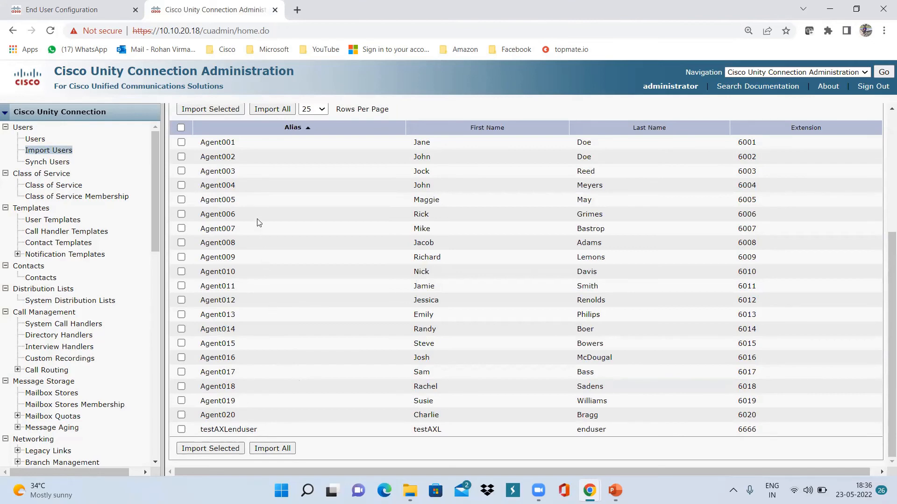
scroll(219, 201, up, 1)
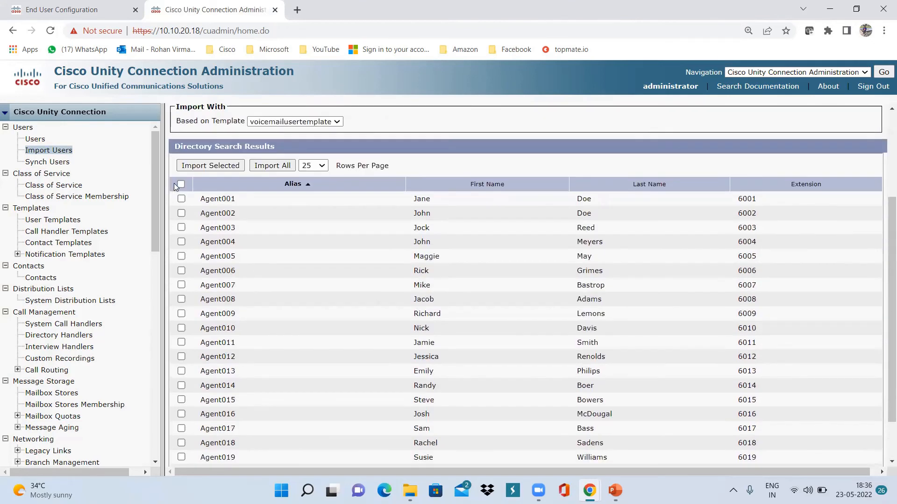
click(181, 184)
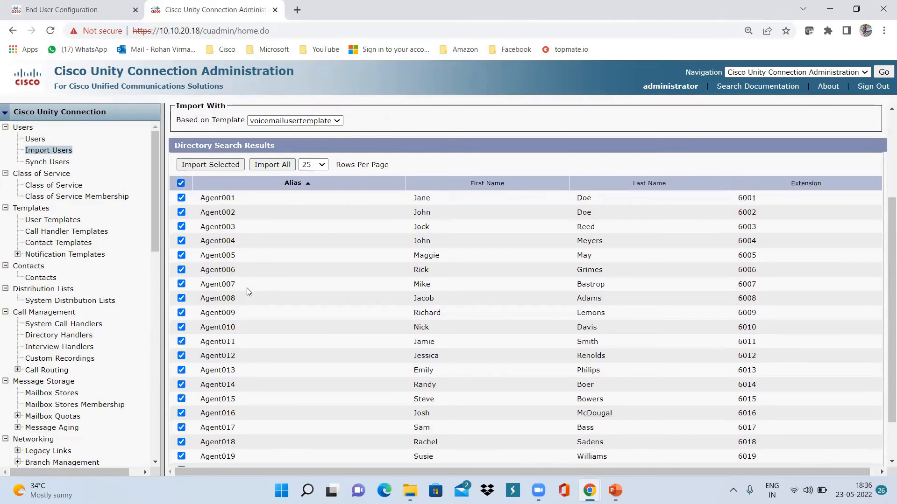
scroll(248, 293, down, 1)
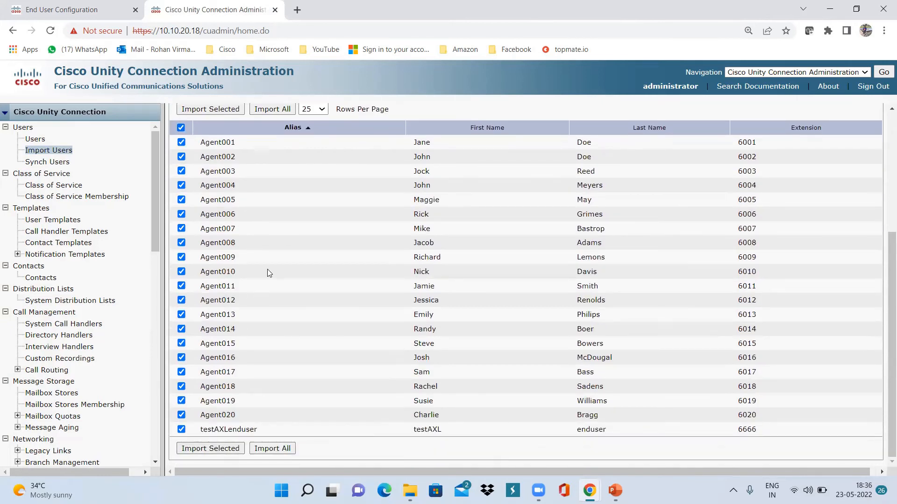
scroll(267, 270, up, 1)
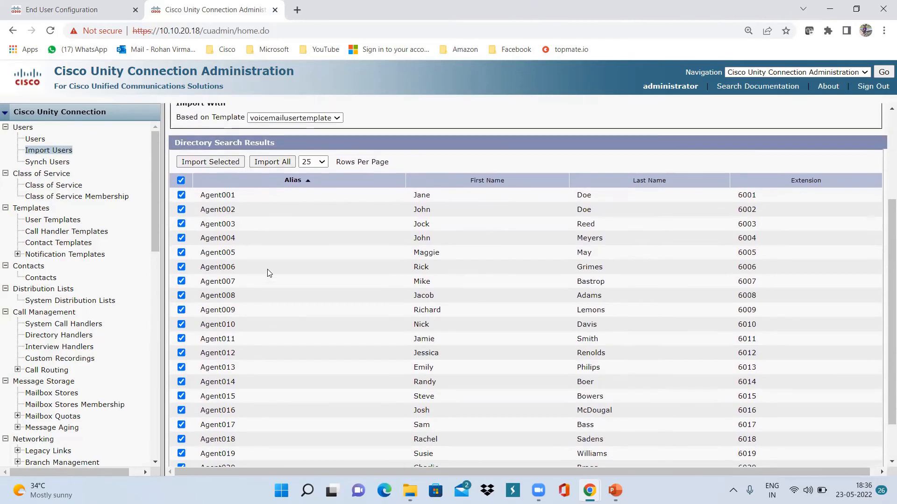
click(182, 181)
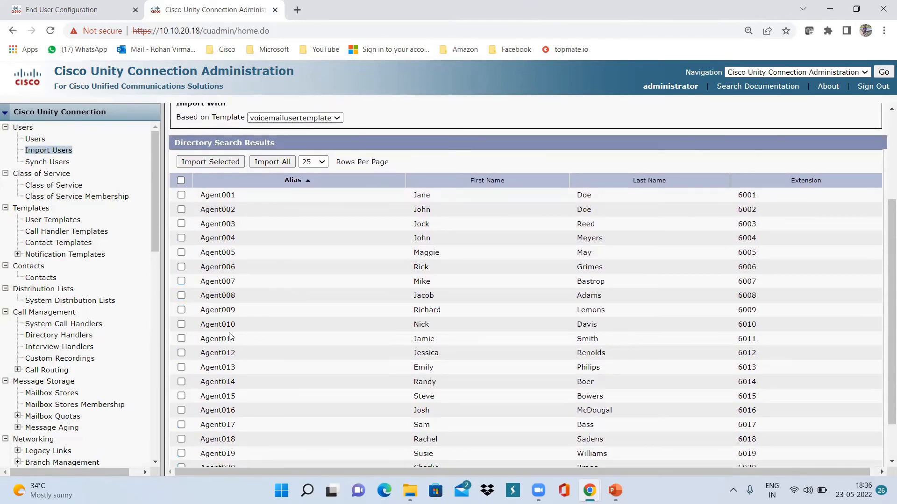
scroll(243, 290, down, 1)
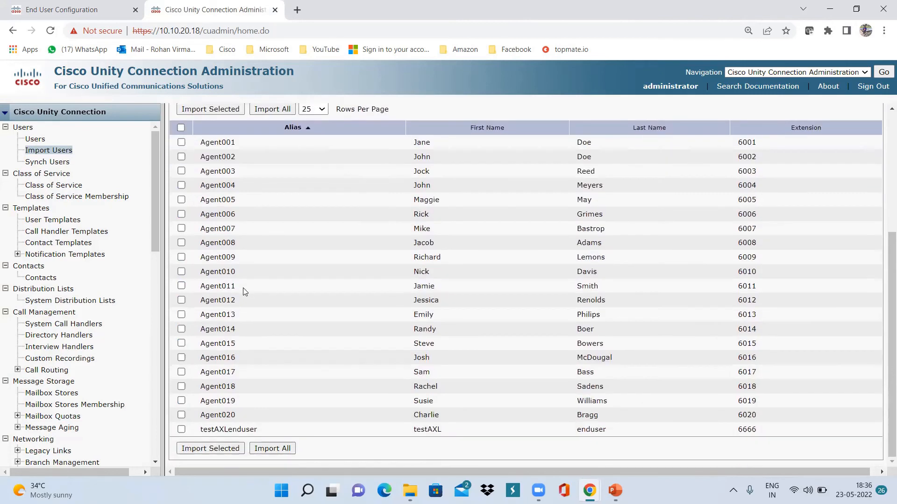
click(182, 430)
click(223, 451)
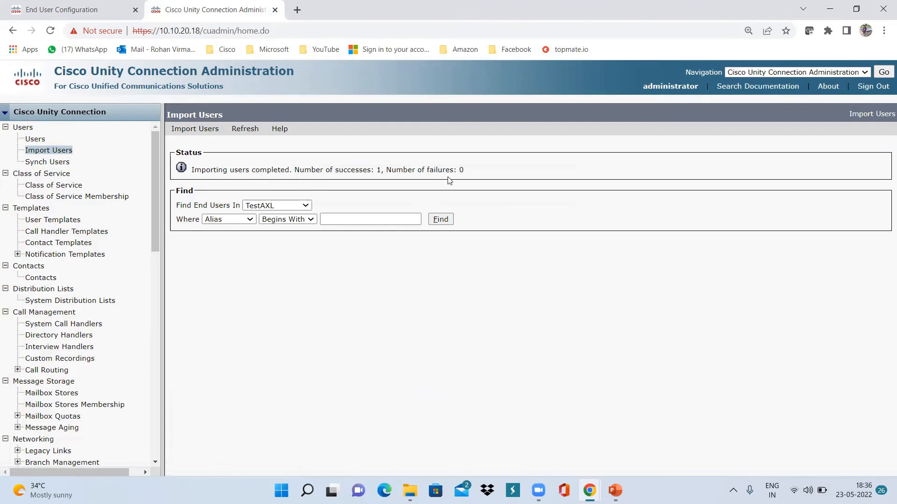
Show the Unity Connection Users list on page 1 and locate testAXLenduser with extension 6666
click(36, 140)
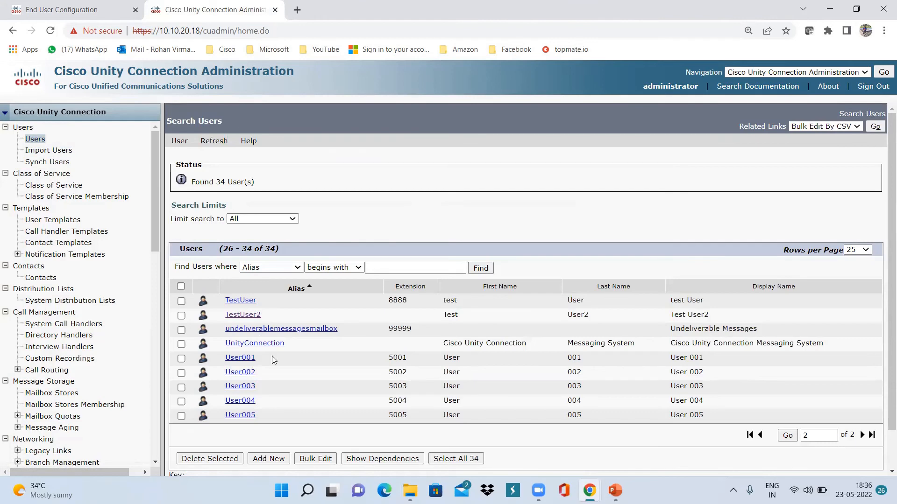
scroll(335, 353, down, 1)
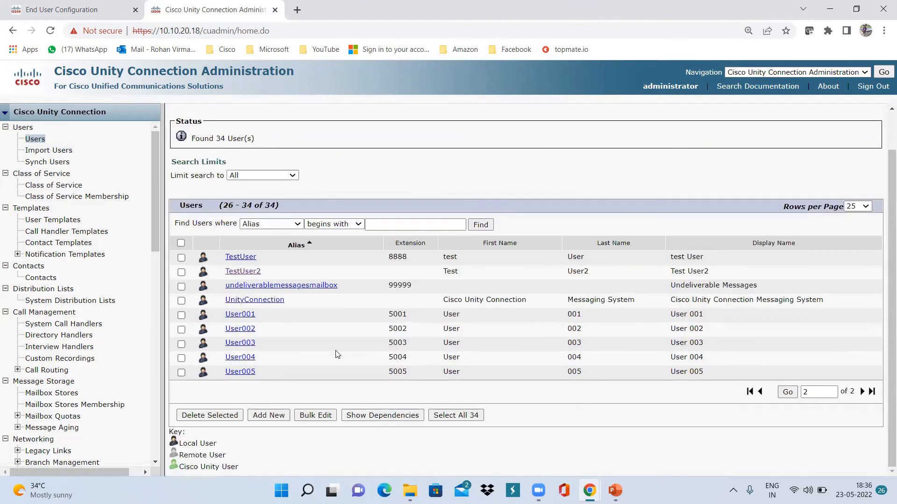
click(761, 392)
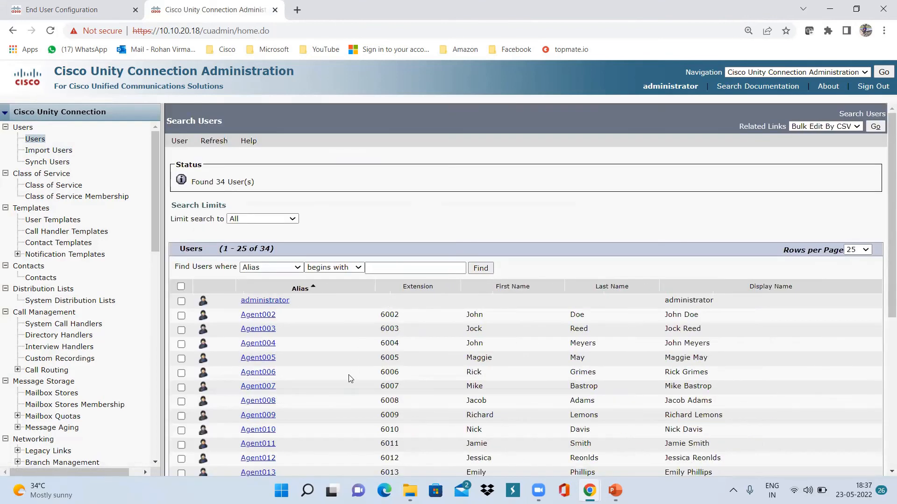
scroll(351, 378, down, 5)
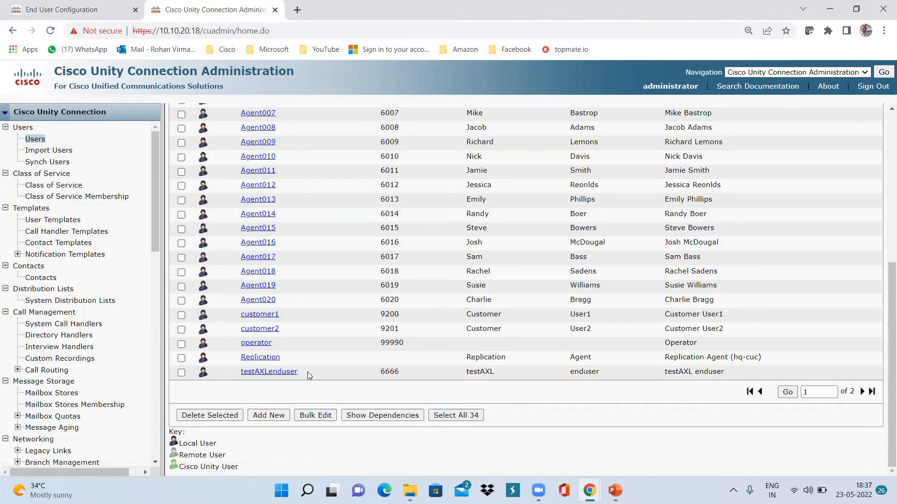
mouse_move(614, 490)
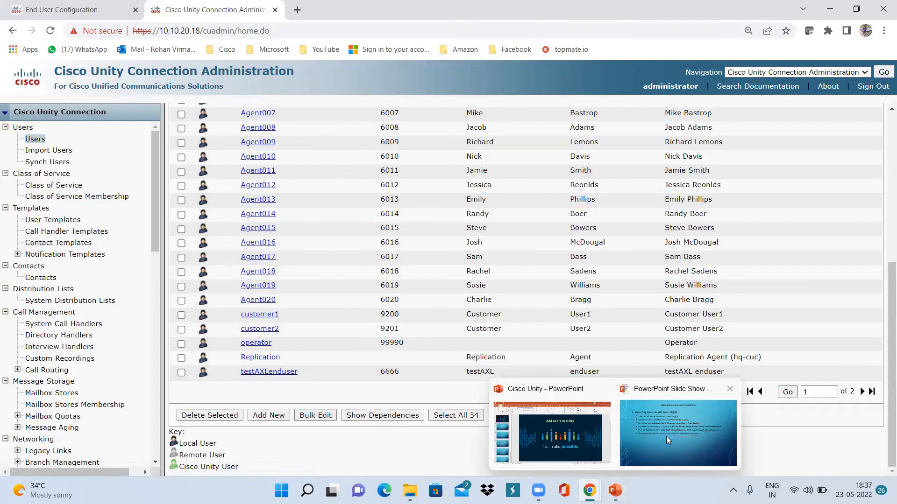
Advance the PowerPoint slide show two slides to Thank You and underline its web link in red
click(666, 436)
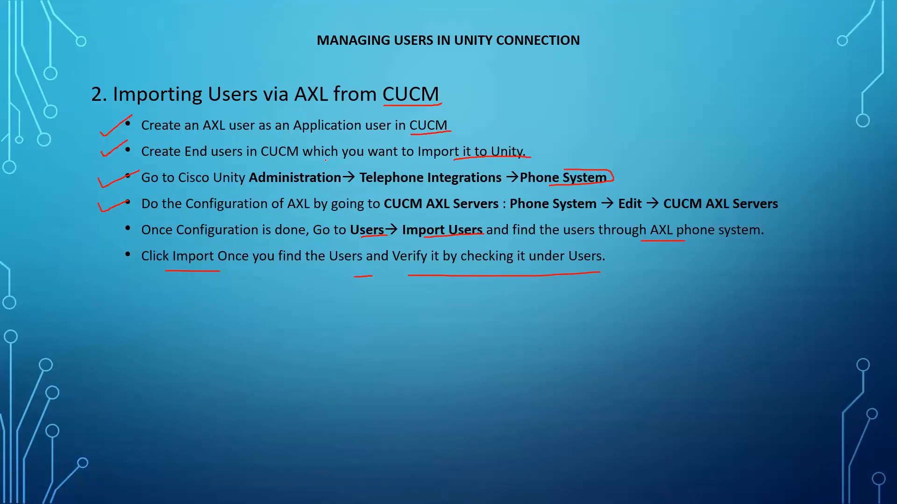
key(Right)
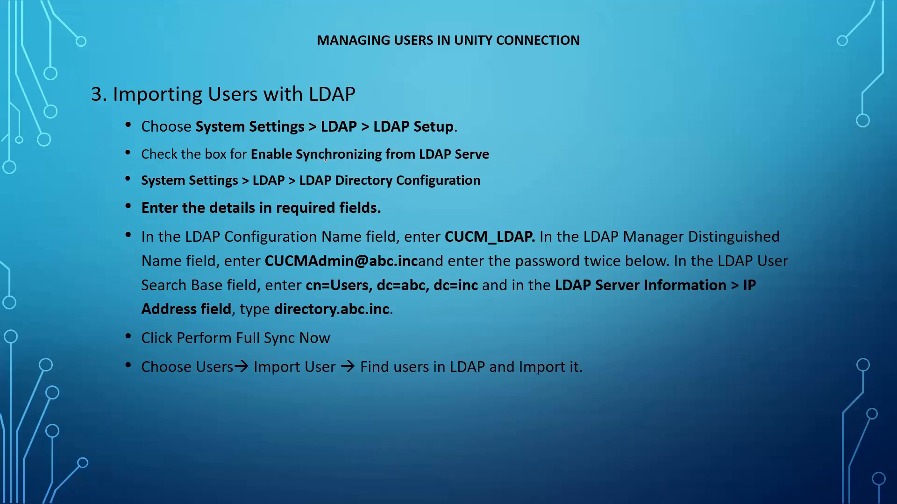
key(Right)
key(Right)
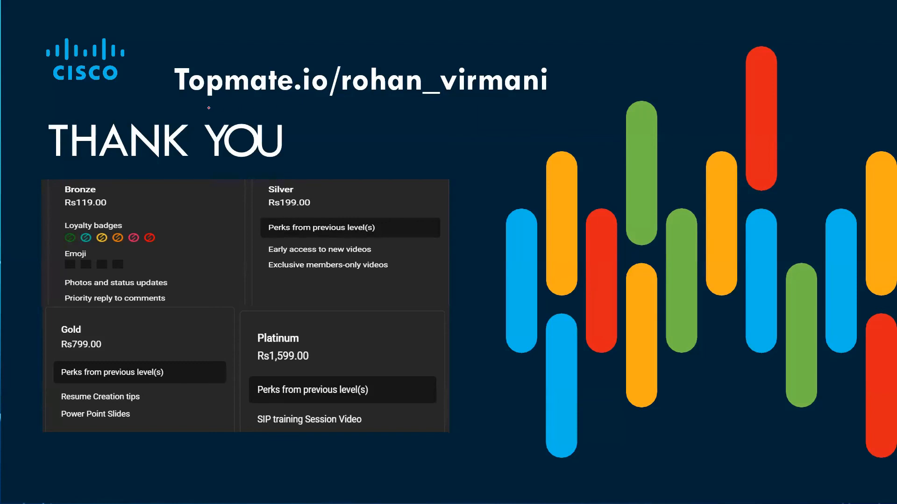
mouse_move(177, 100)
mouse_down()
mouse_move(426, 111)
mouse_move(542, 101)
mouse_up()
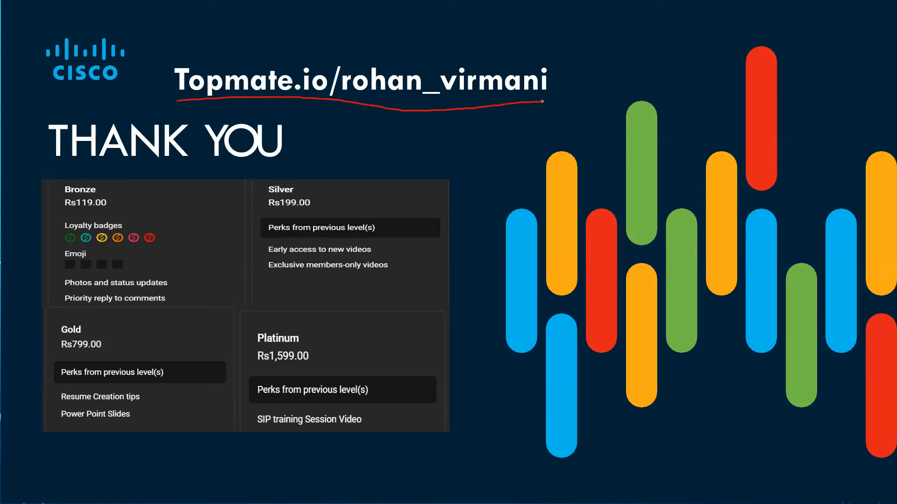